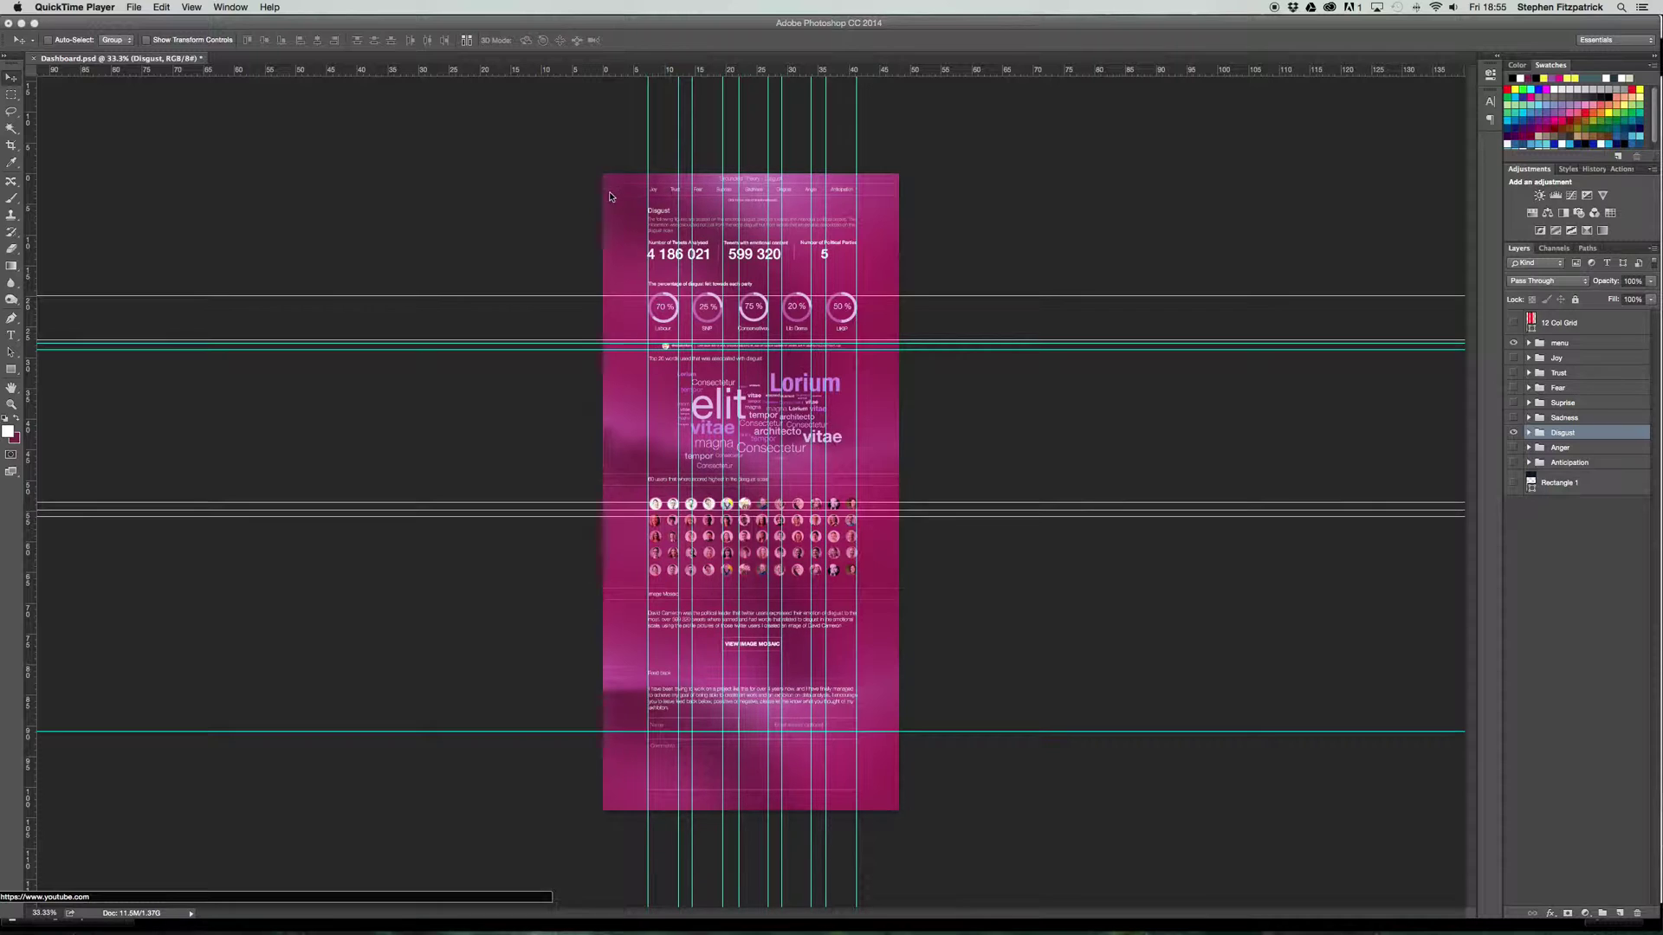
Step: Hide the guide lines over the Disgust dashboard with Cmd+;
left_click(750, 345)
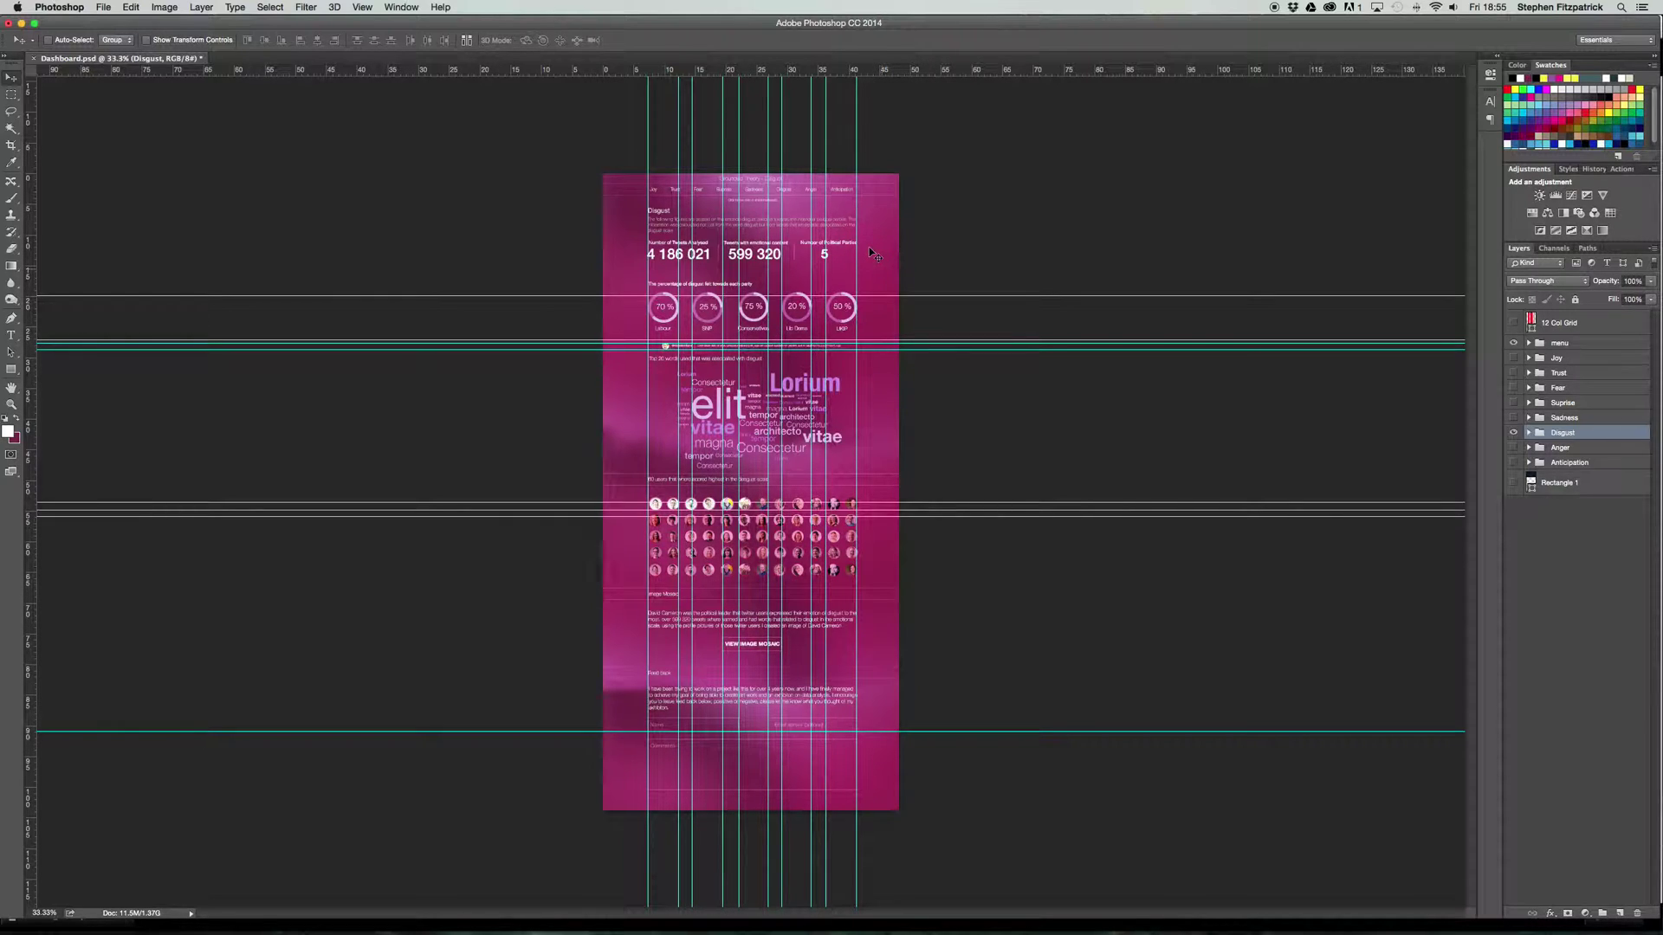
key("super")
key("super+semicolon")
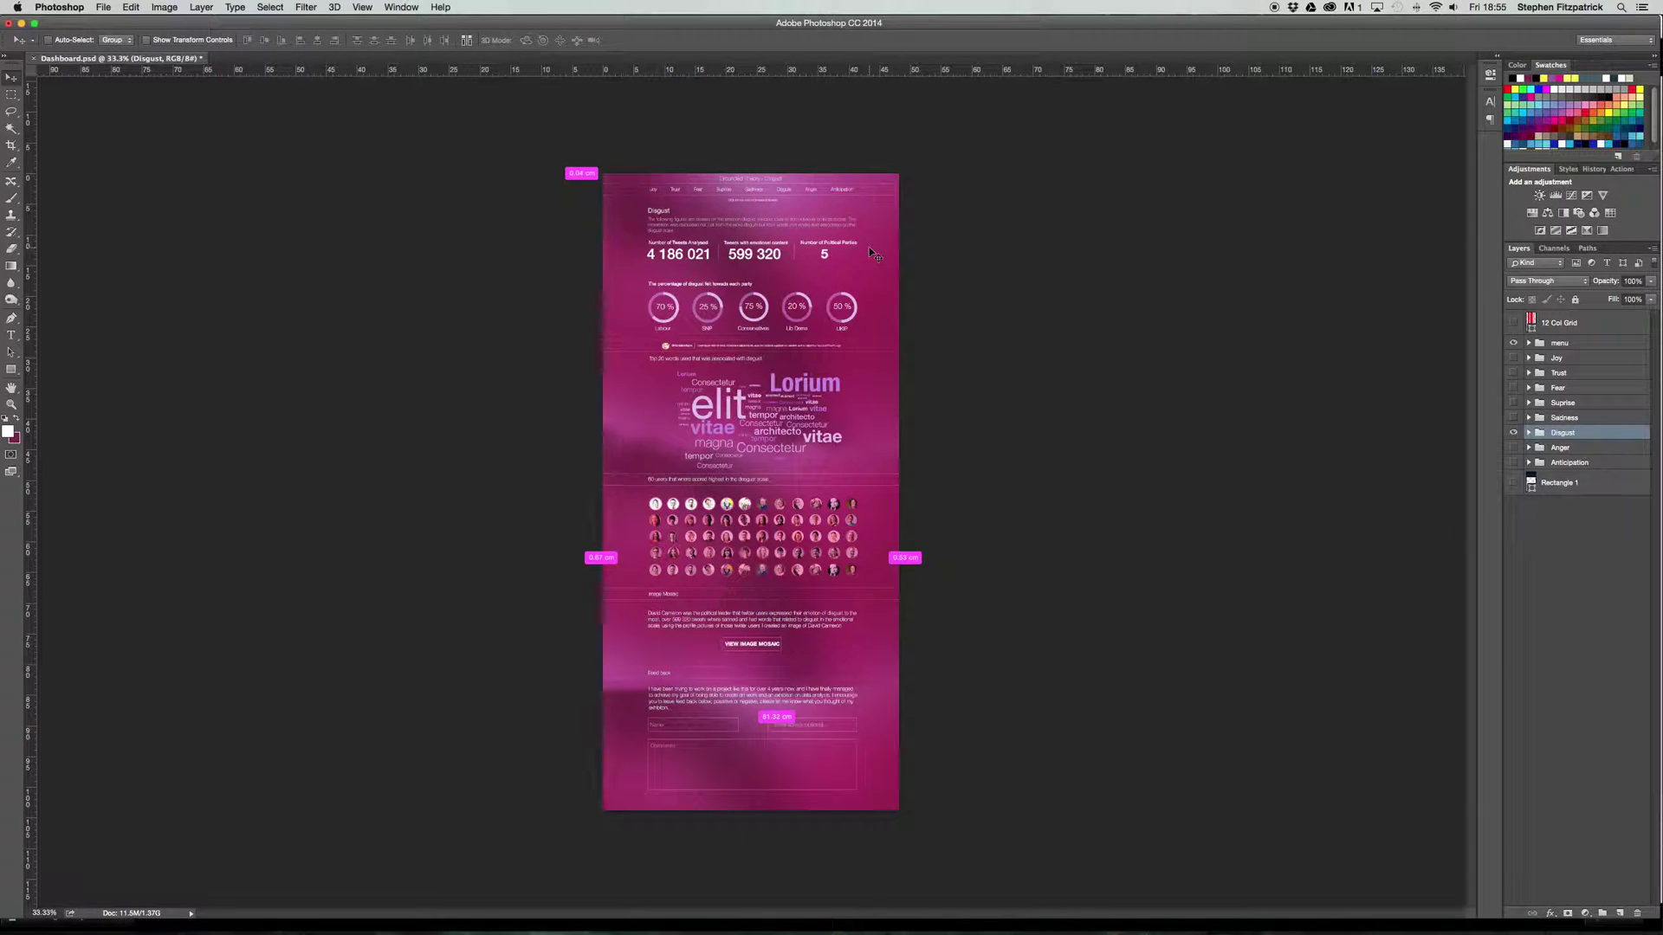
Step: View the dashboard at 100%, zoom to 200% on the word cloud, then return to 100%
key("super+equal")
key("super+equal")
key("super+equal")
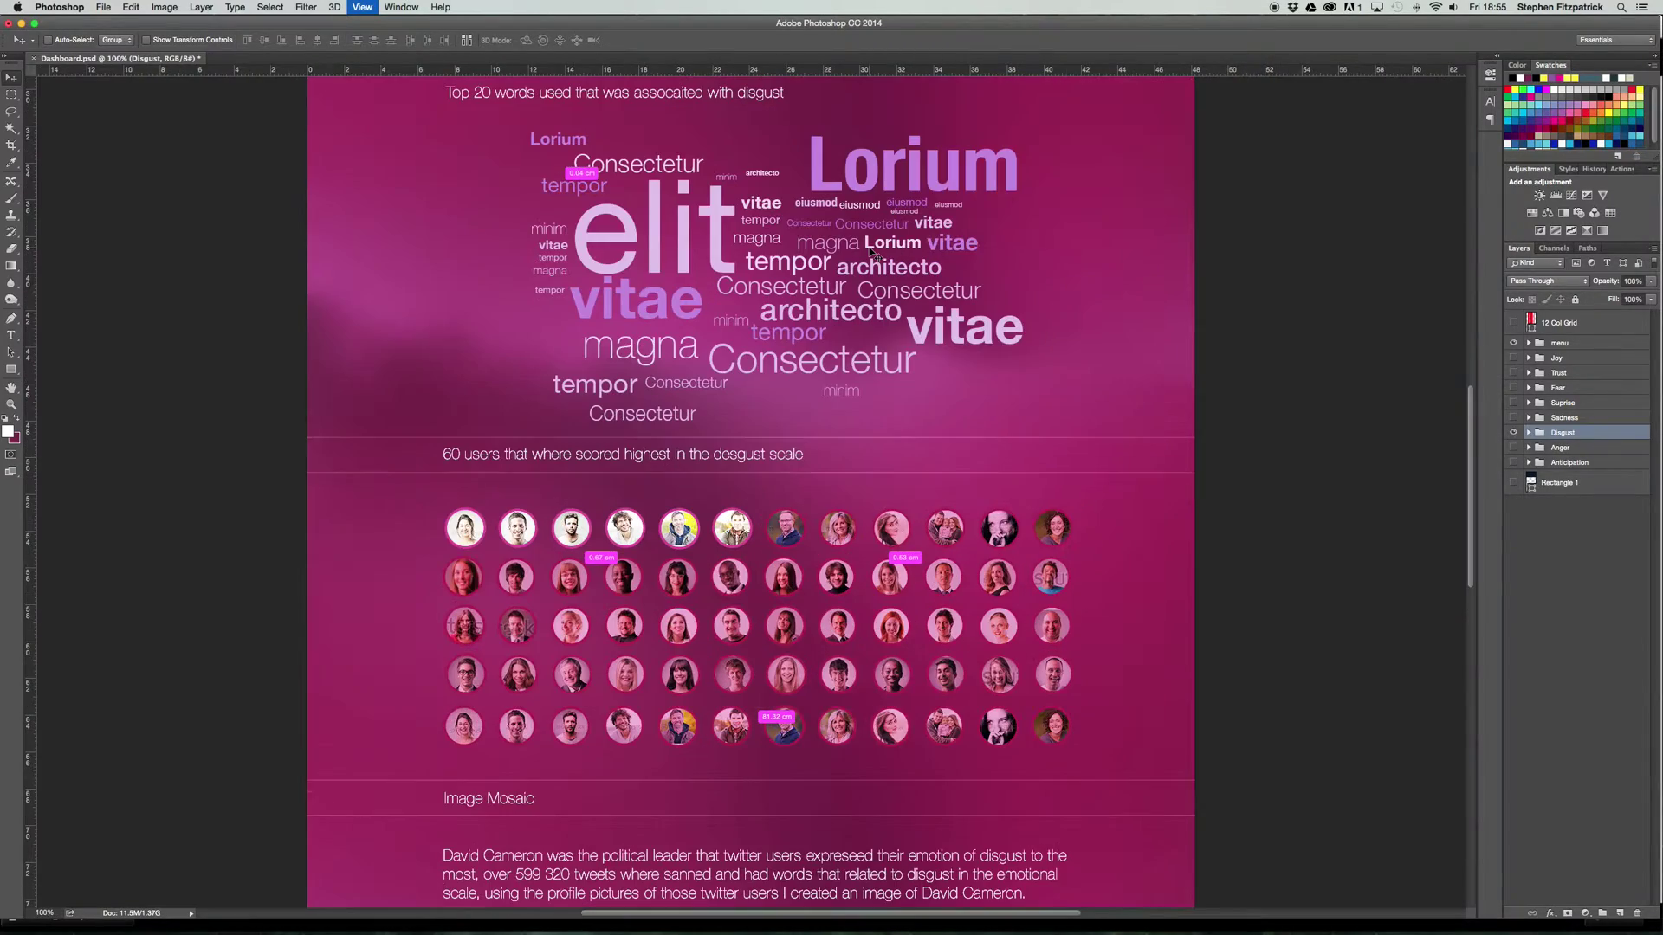
key("super+equal")
scroll(872, 252, "up", 20)
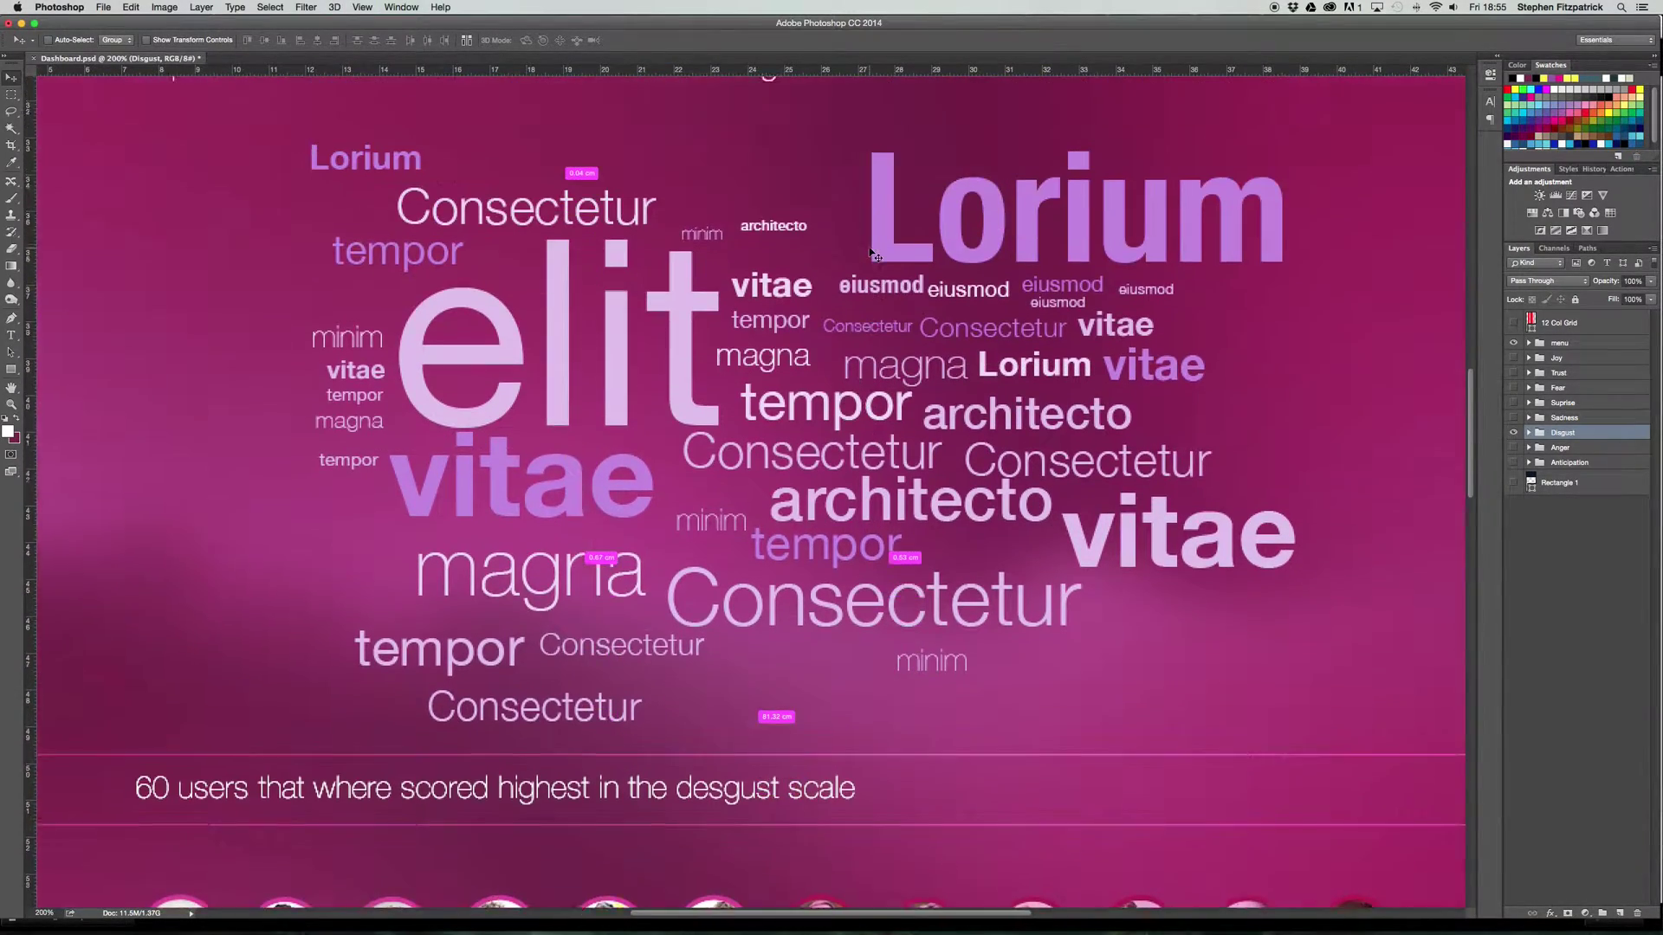
scroll(871, 253, "down", 2)
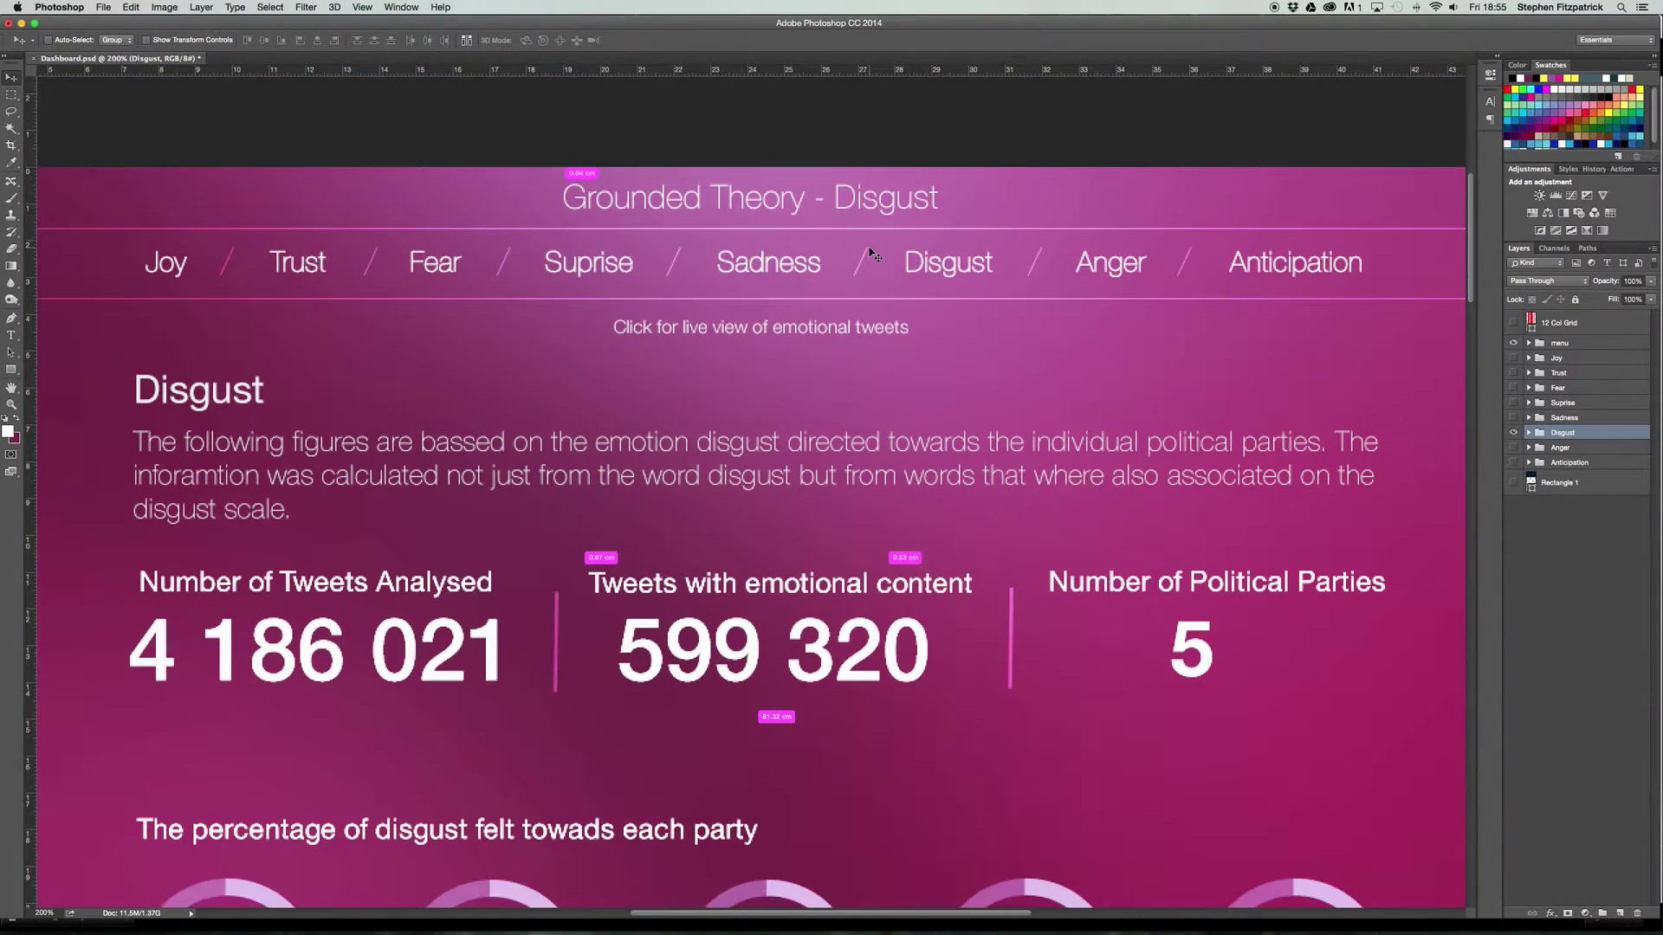
key("super+minus")
scroll(873, 260, "down", 6)
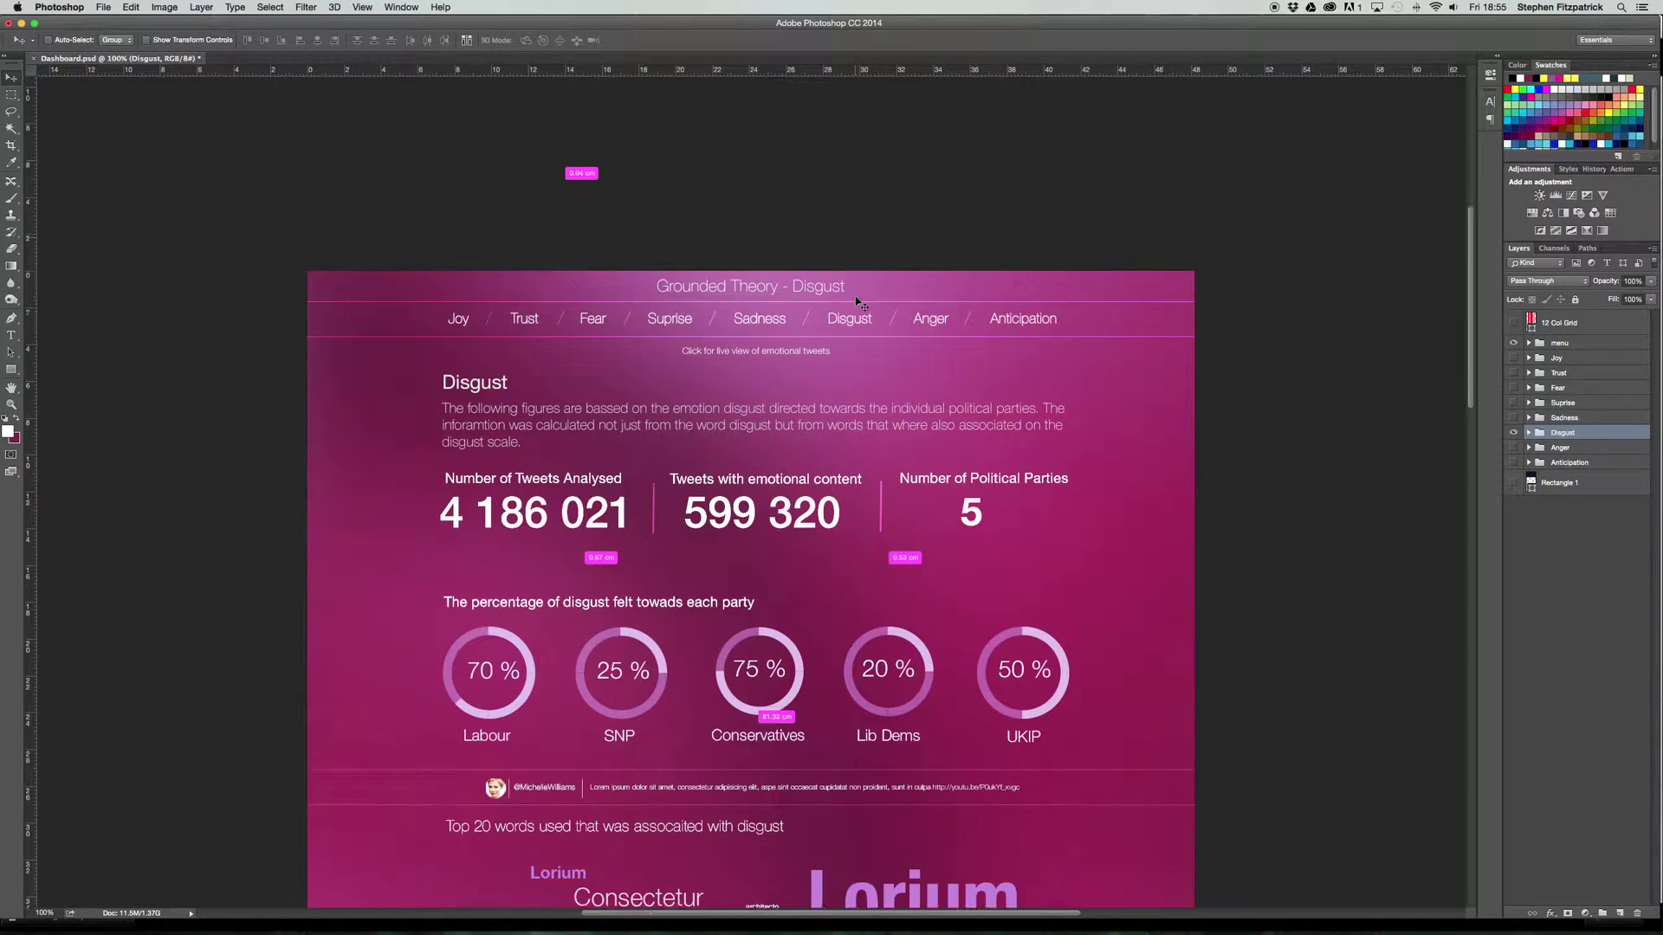
scroll(858, 302, "down", 2)
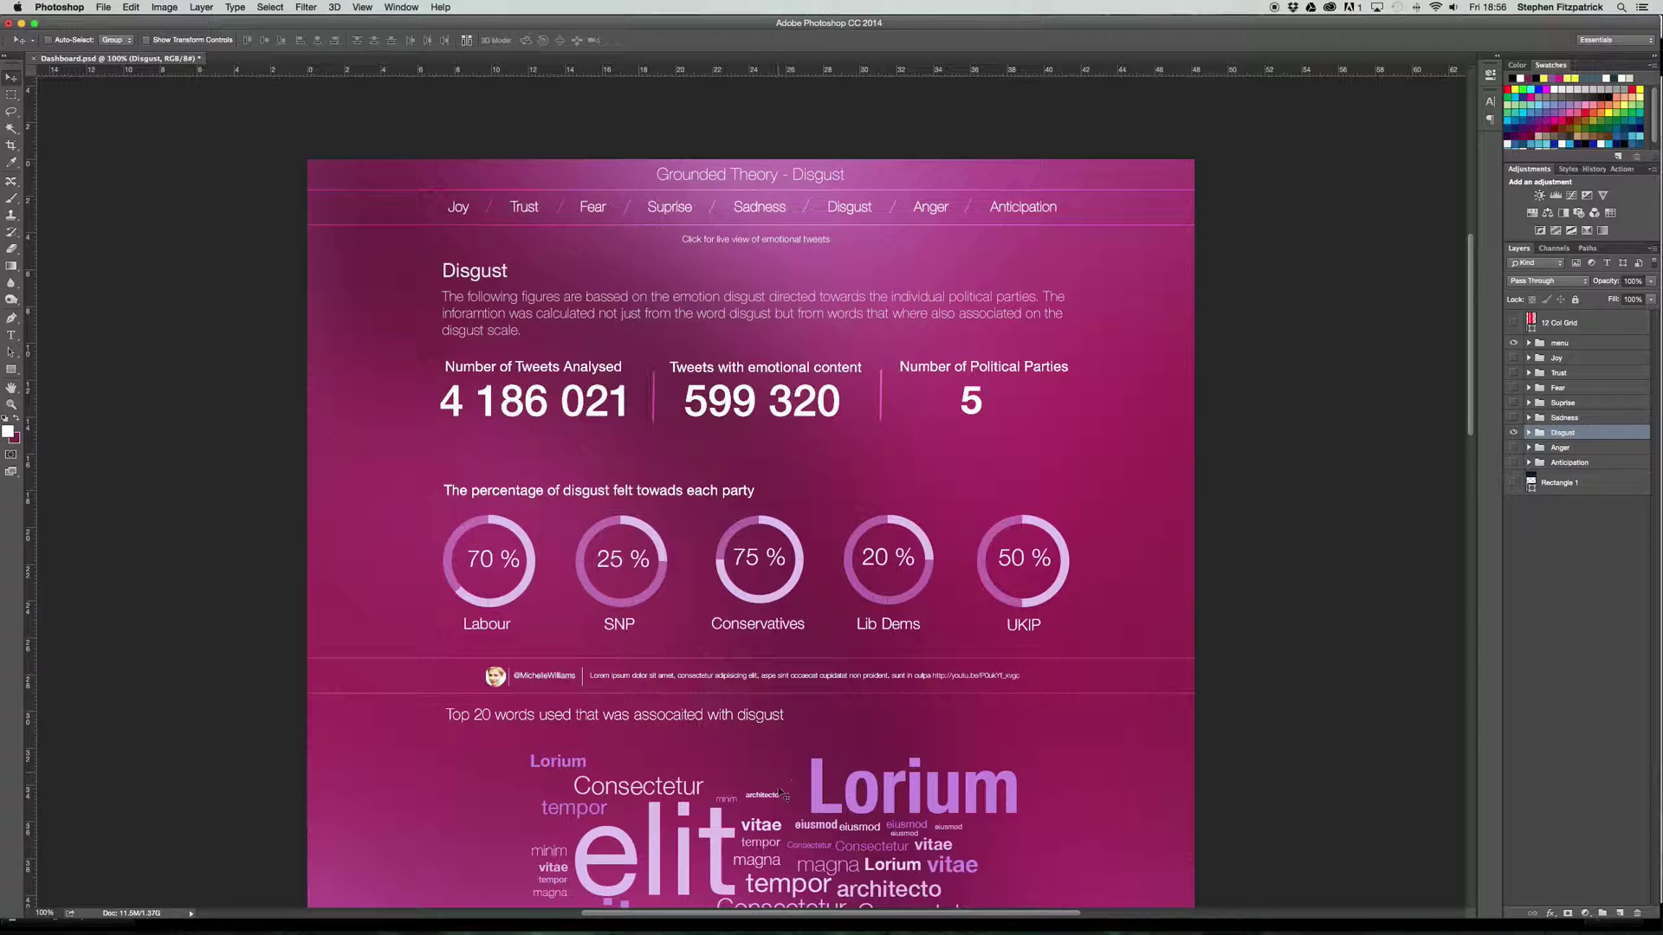
scroll(786, 760, "down", 5)
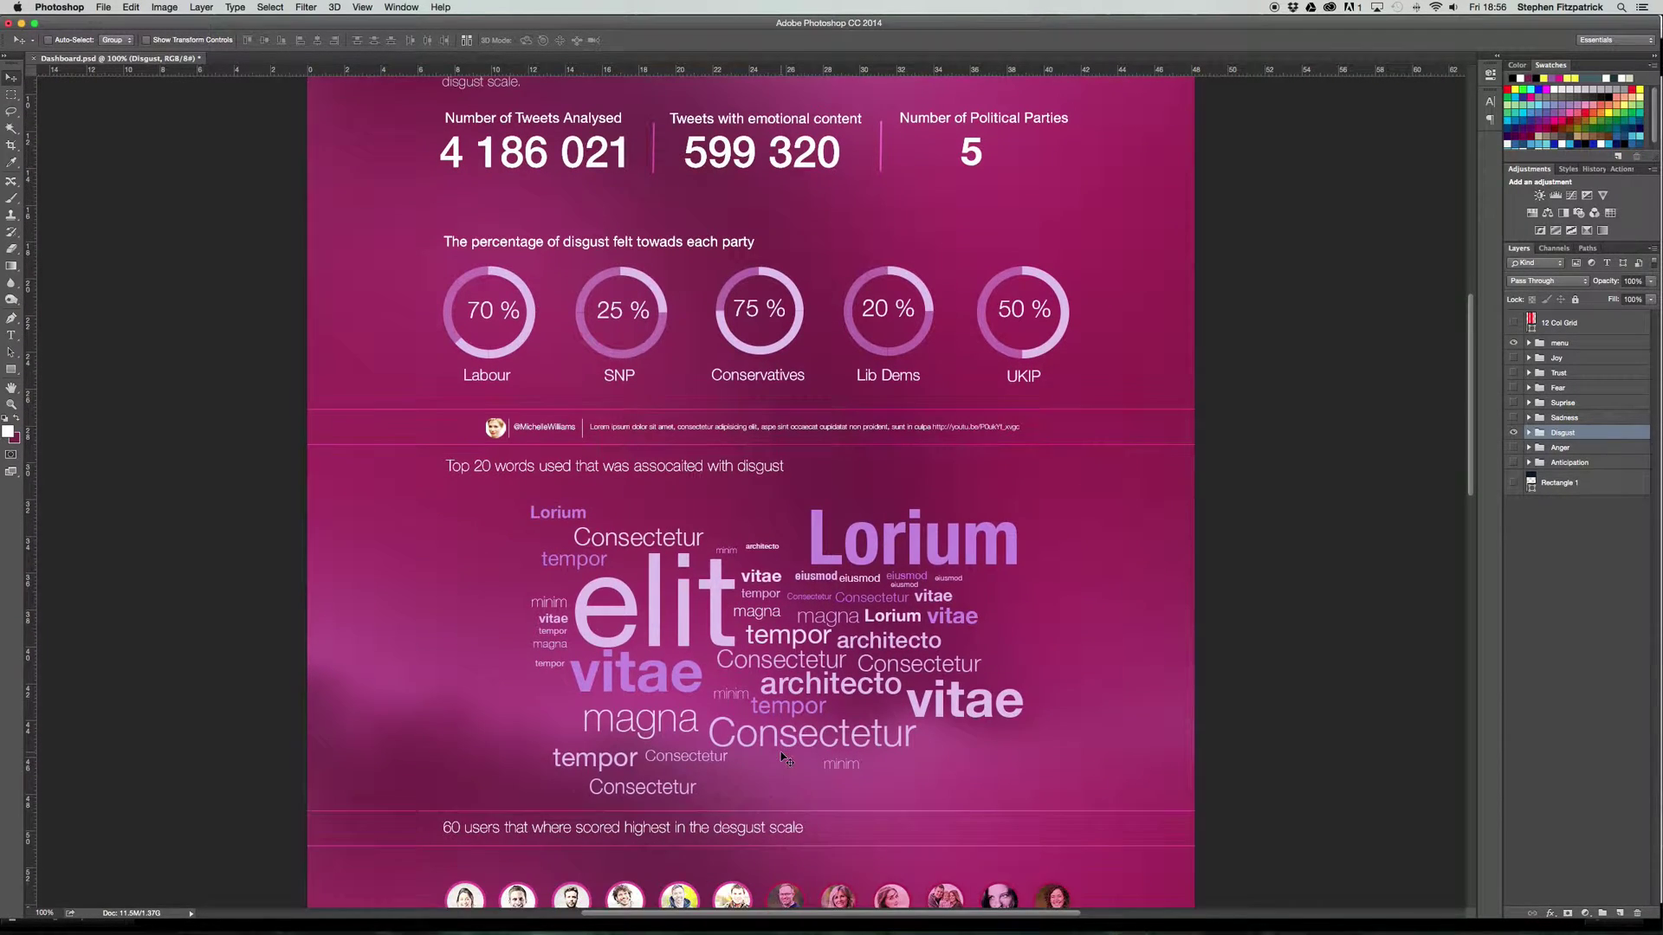
scroll(785, 758, "up", 5)
scroll(785, 758, "down", 1)
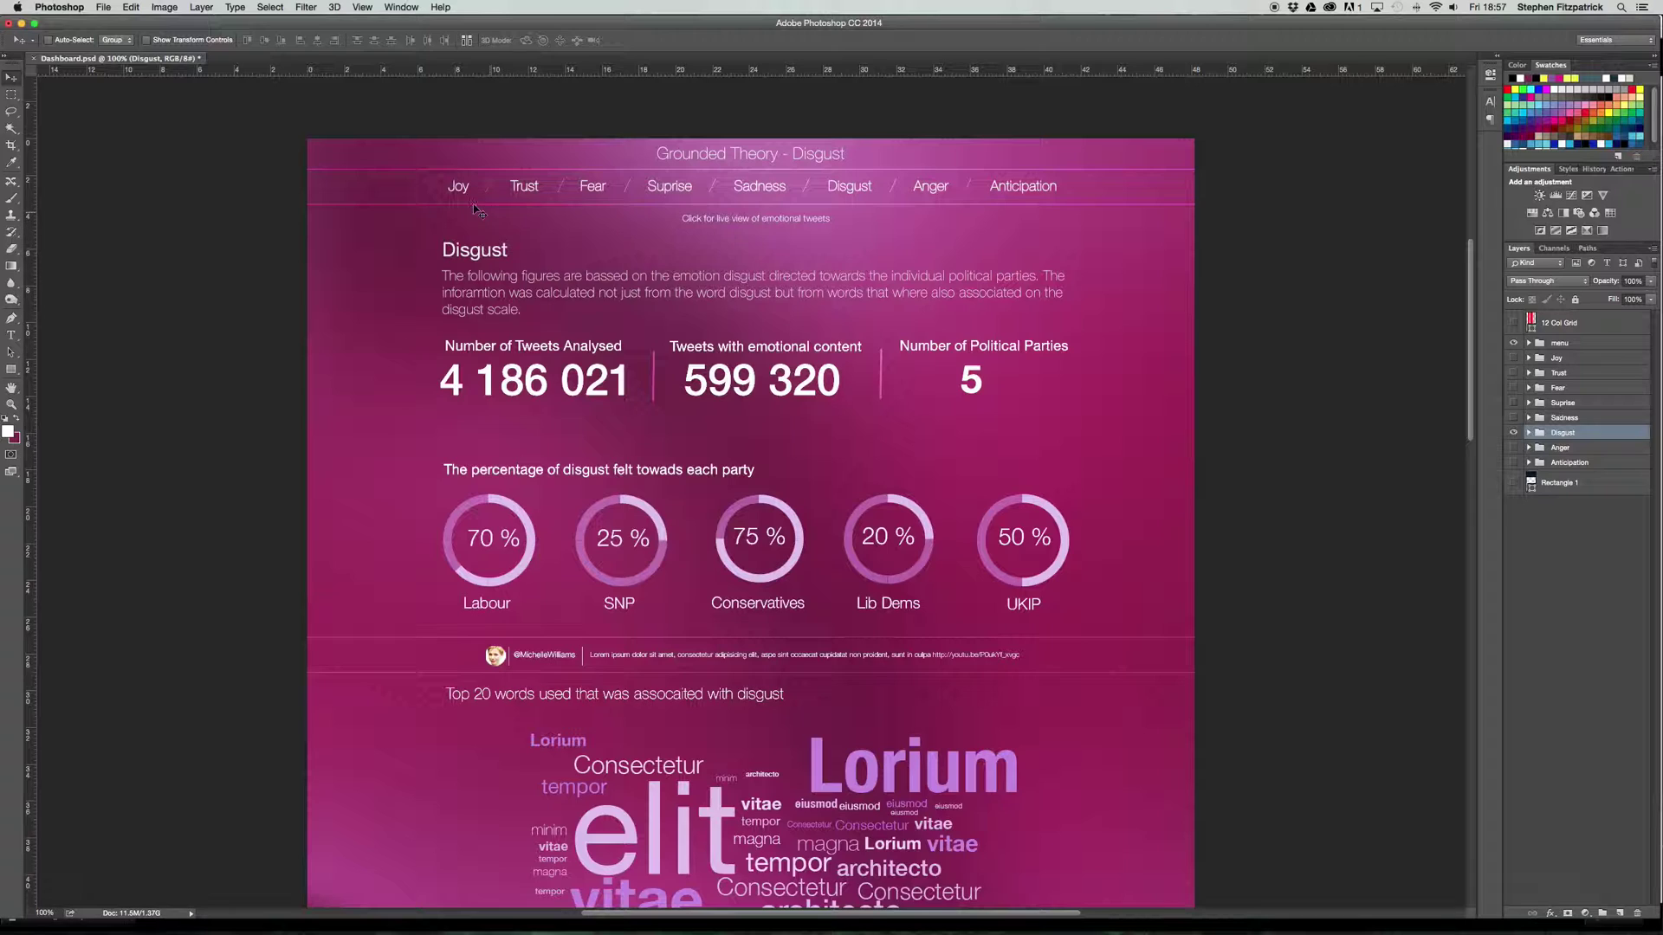
left_click(1514, 434)
Step: Hide the Disgust group after briefly previewing the Joy and Anger designs
left_click(1514, 432)
left_click(1513, 358)
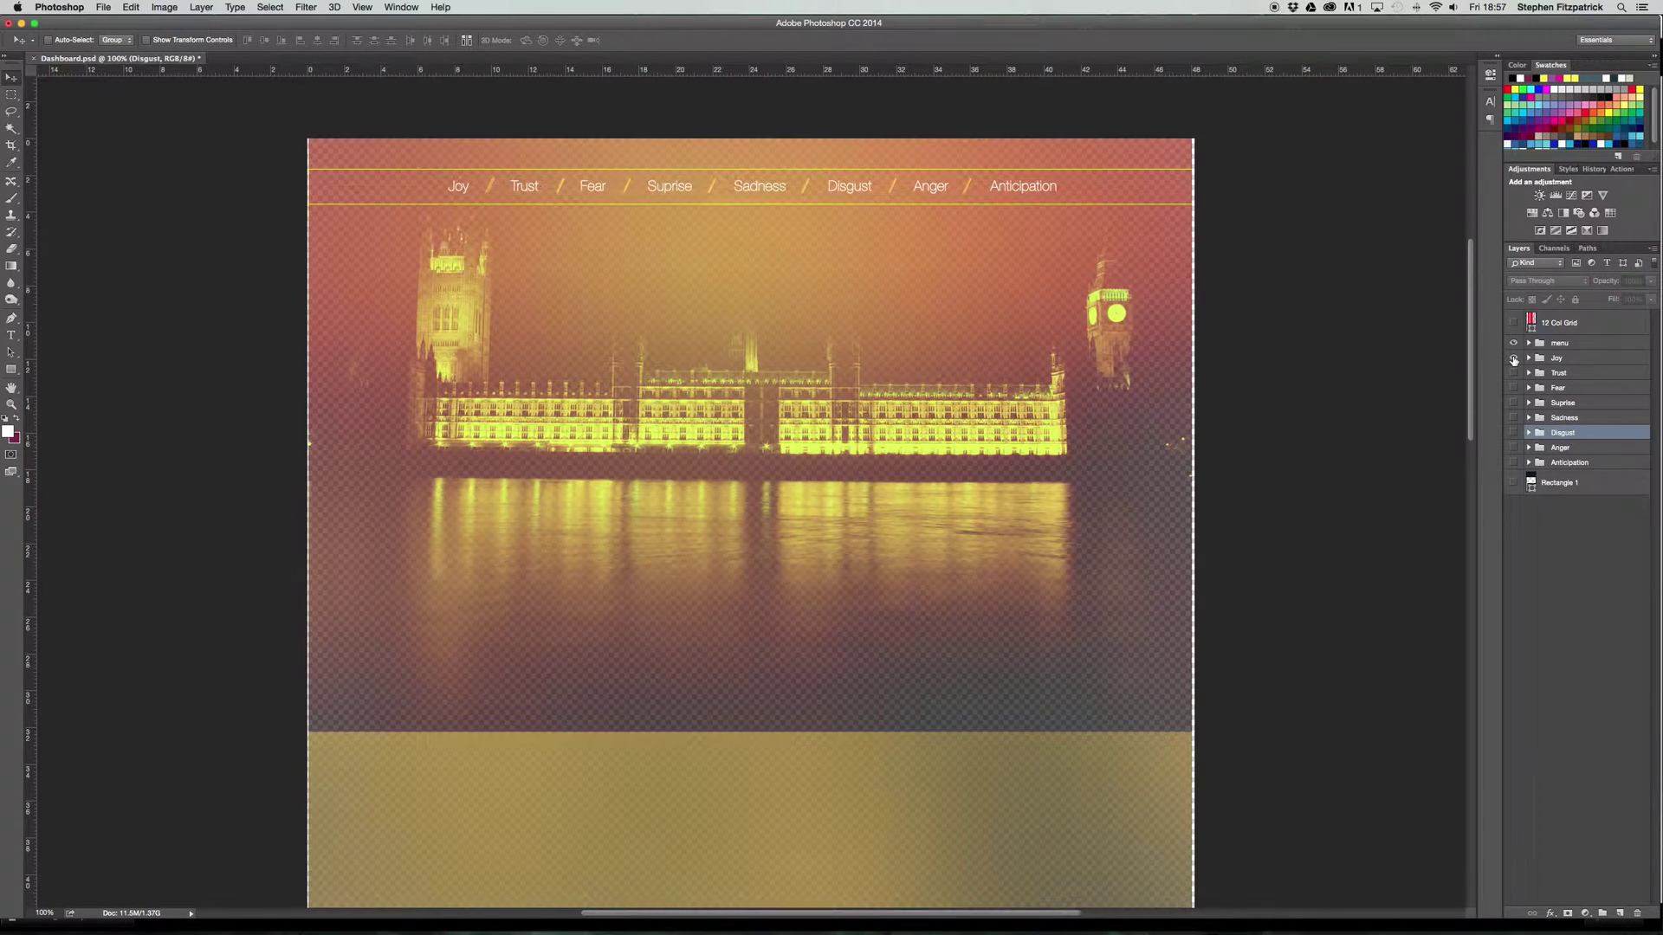
left_click(1514, 358)
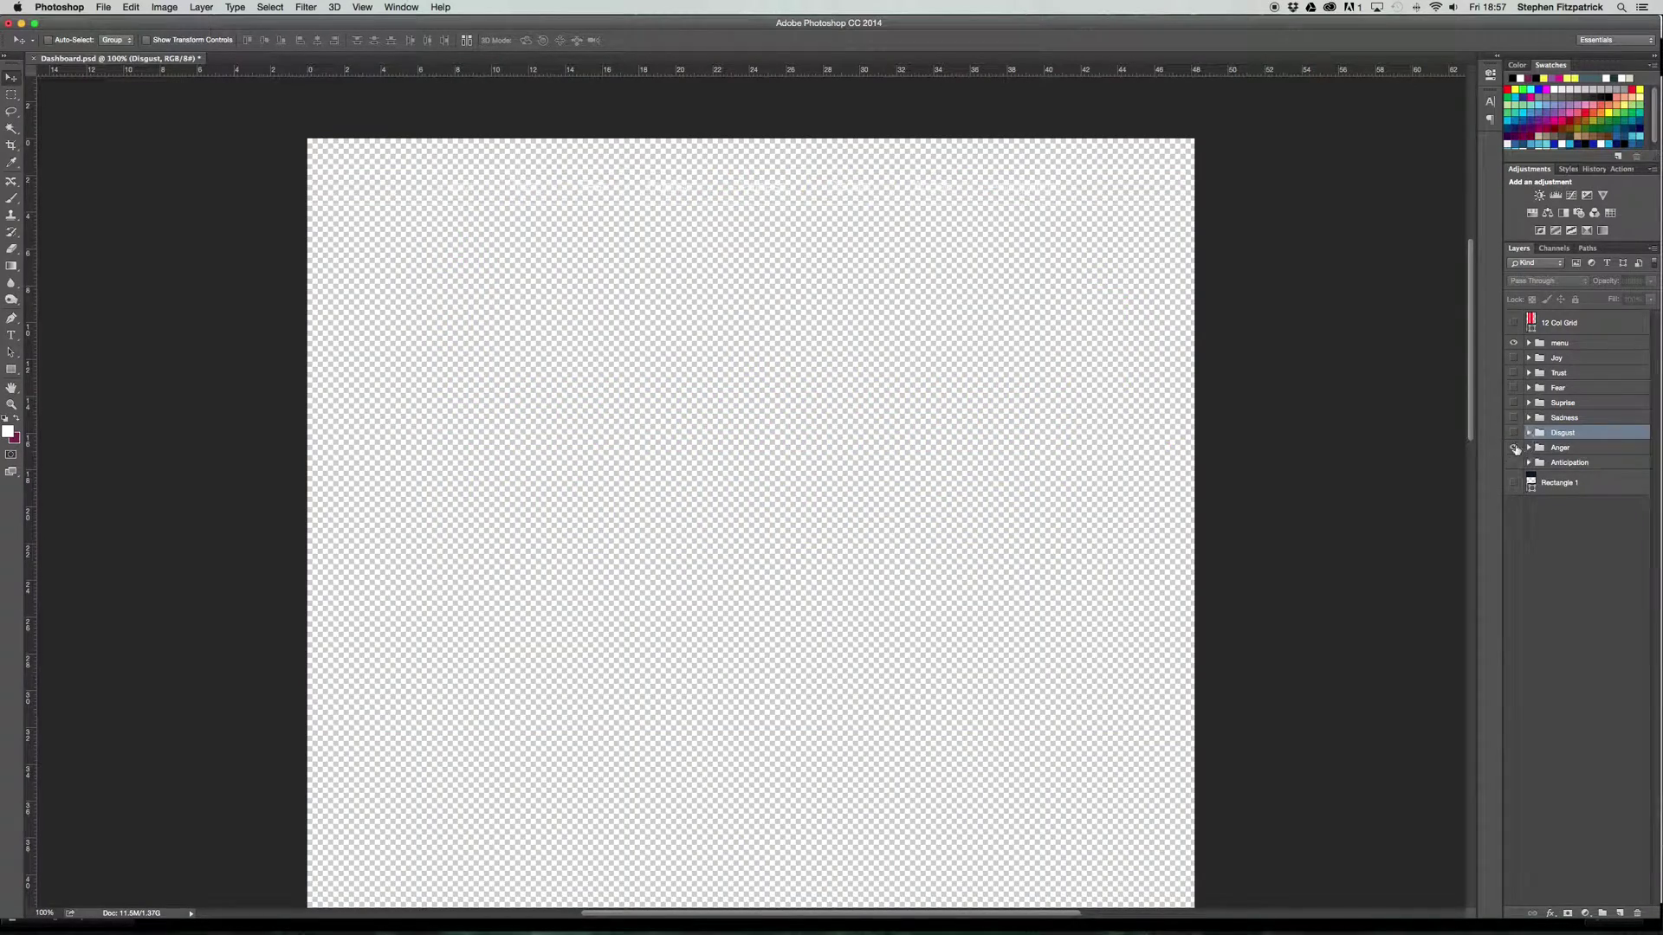
left_click(1515, 448)
left_click(1515, 448)
left_click(1515, 433)
left_click(1515, 433)
left_click(1515, 433)
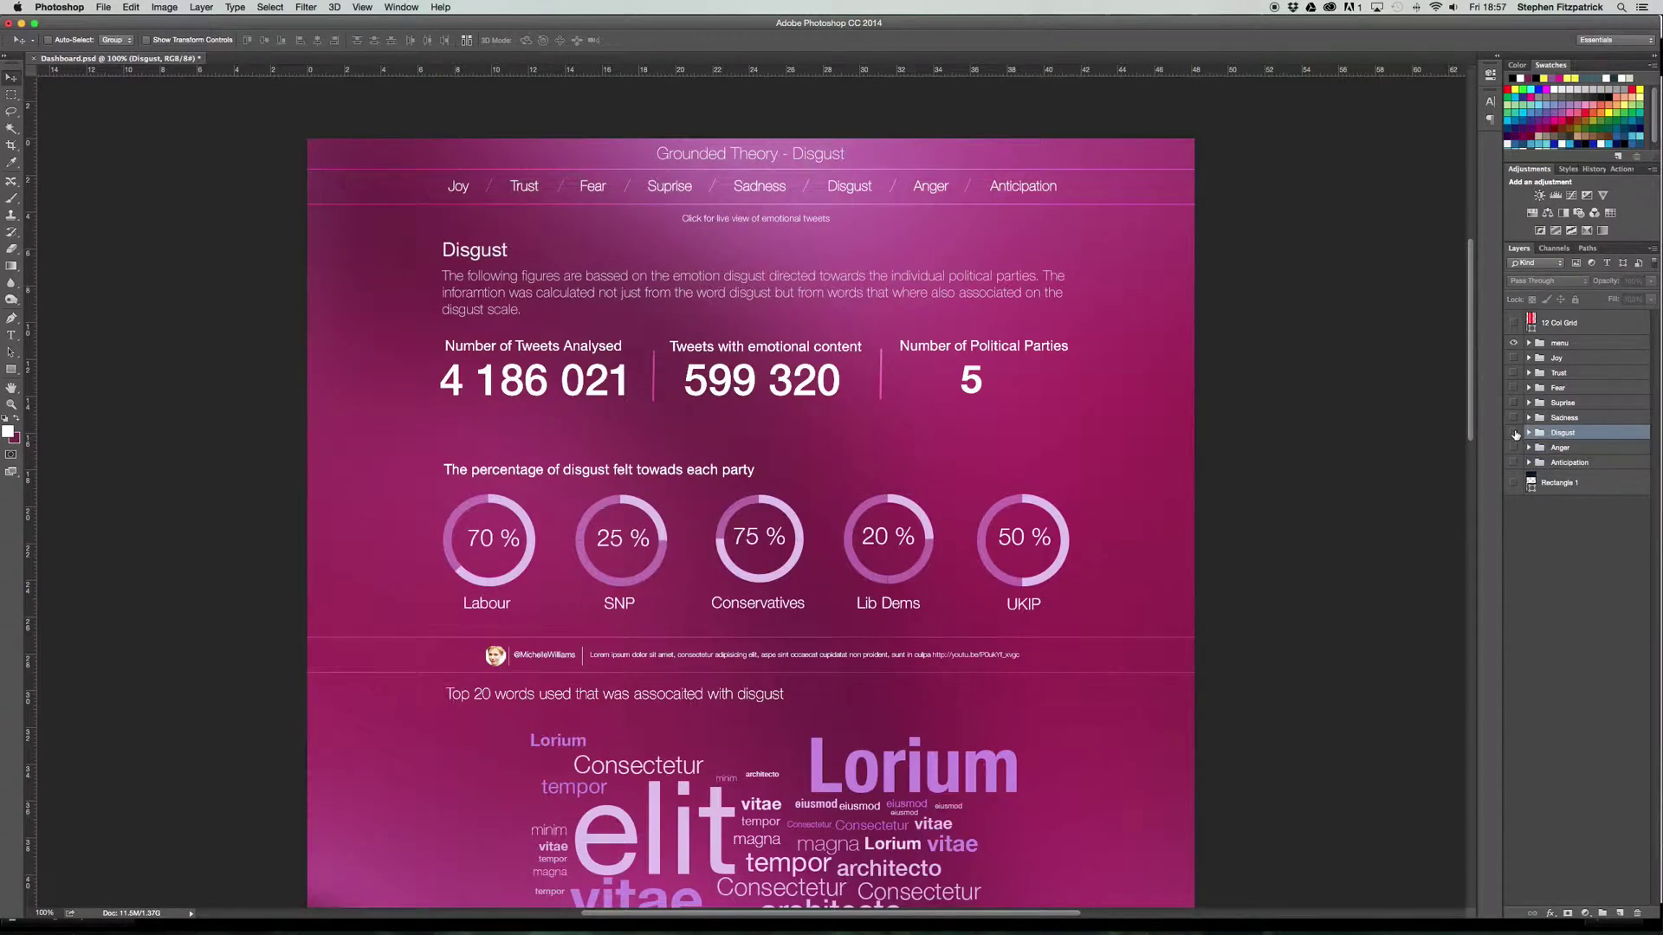
left_click(1515, 433)
Step: Show the Sadness design with its Joy copy 4 photo hidden, then show and select Suprise
left_click(1514, 419)
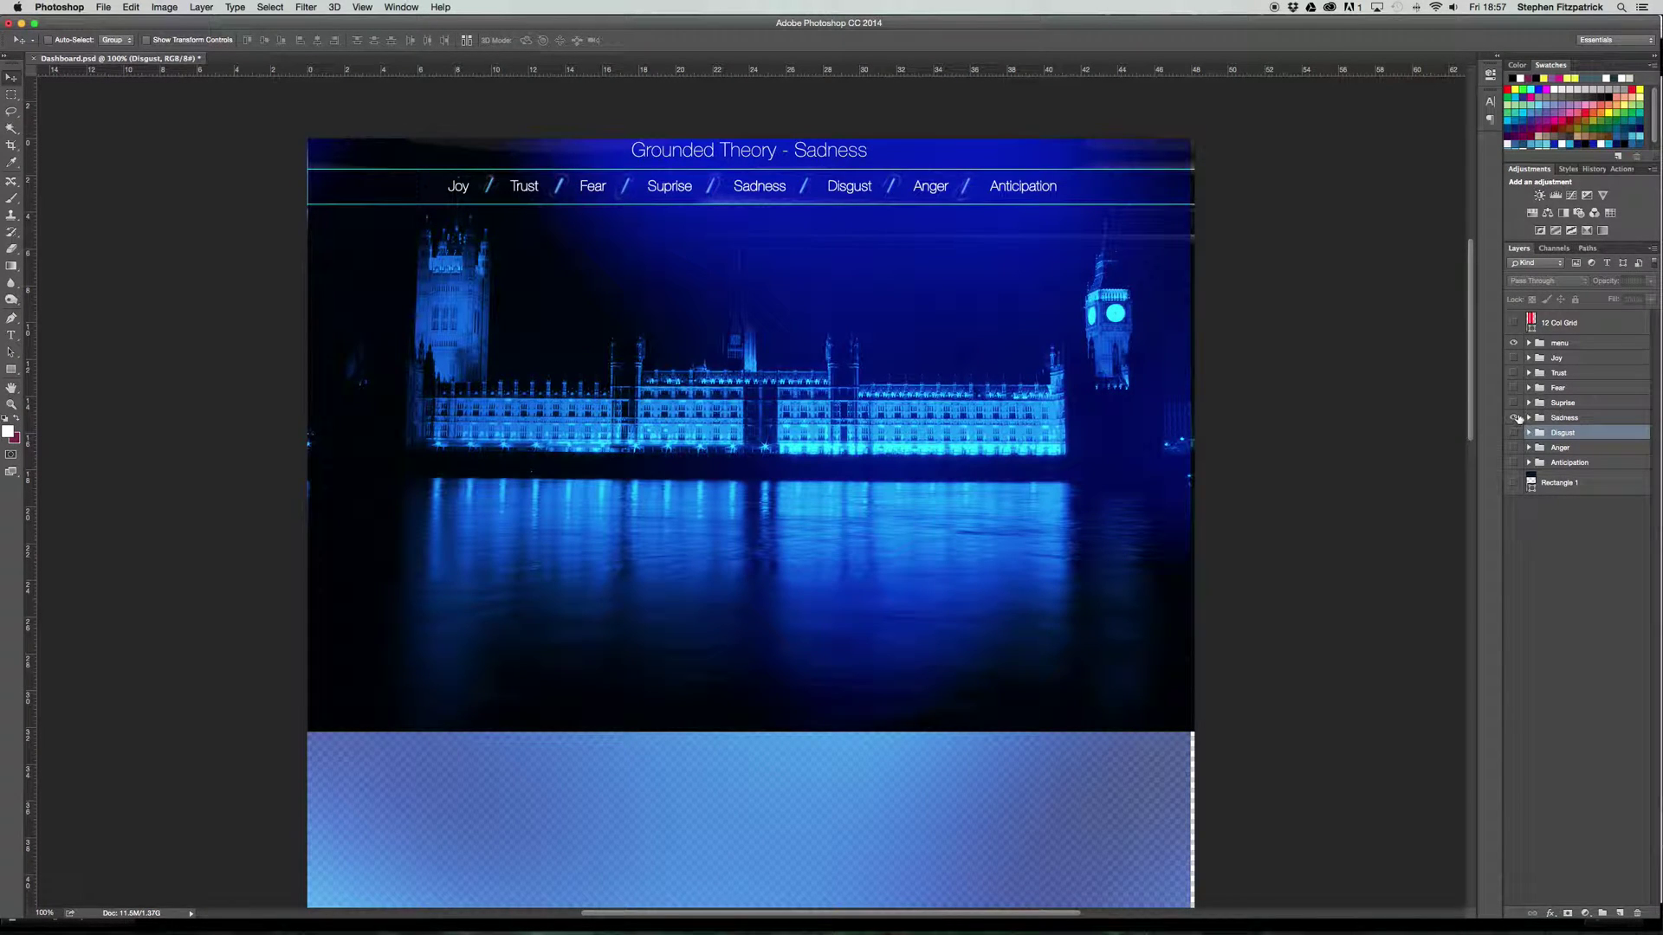
left_click(1529, 417)
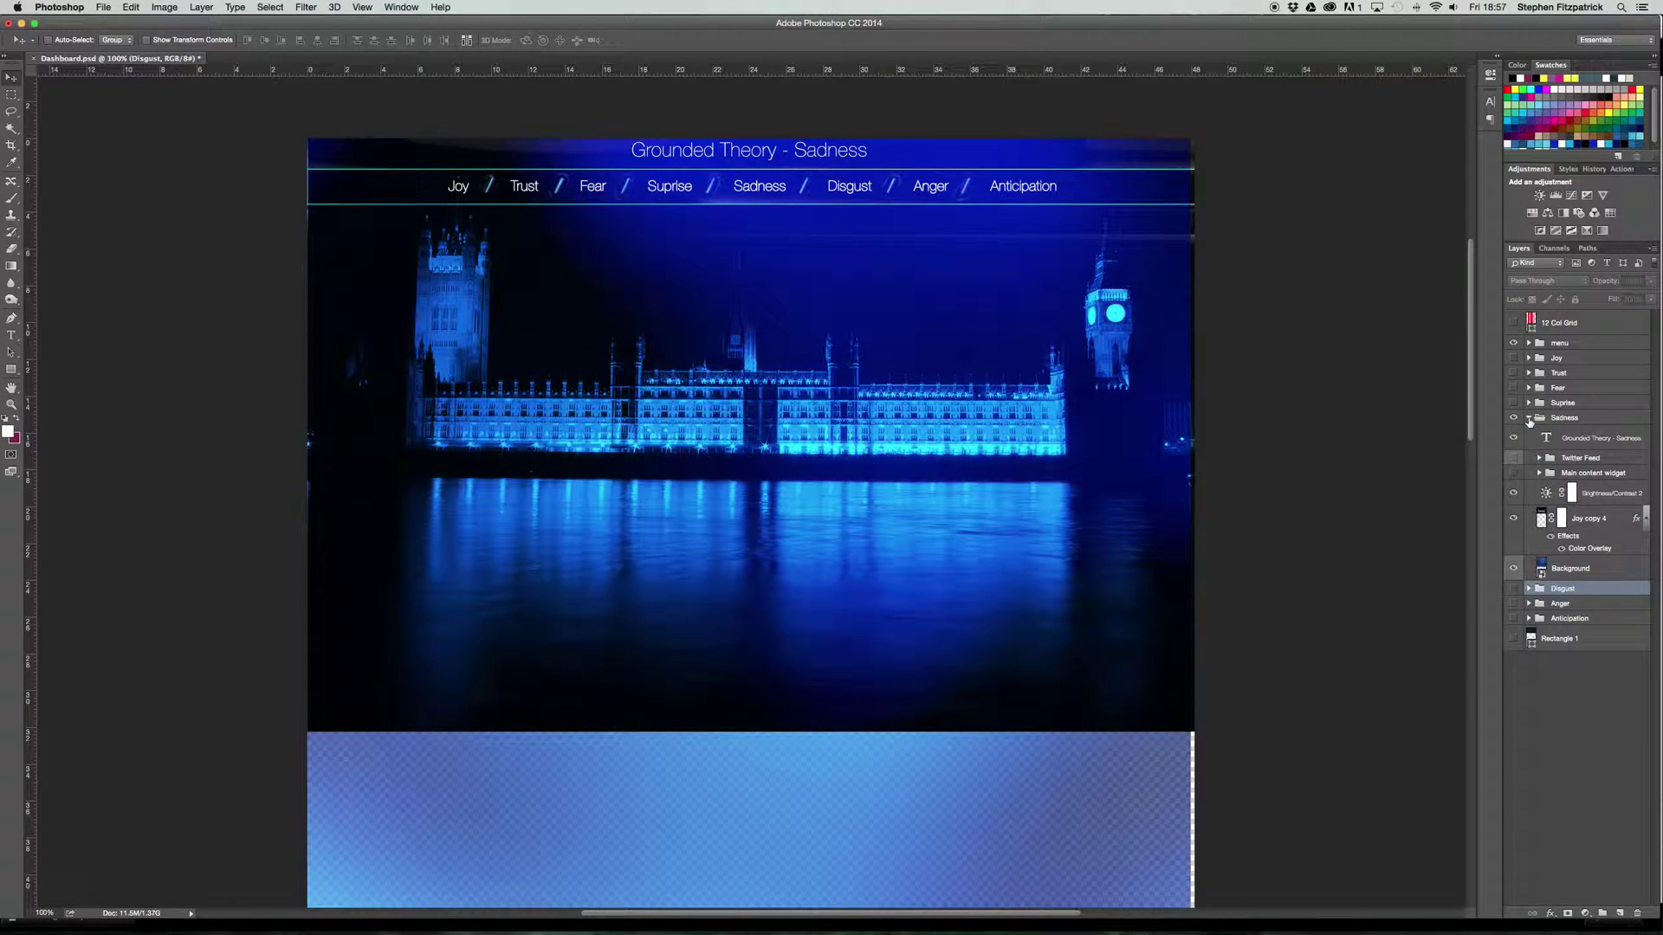
left_click(1514, 520)
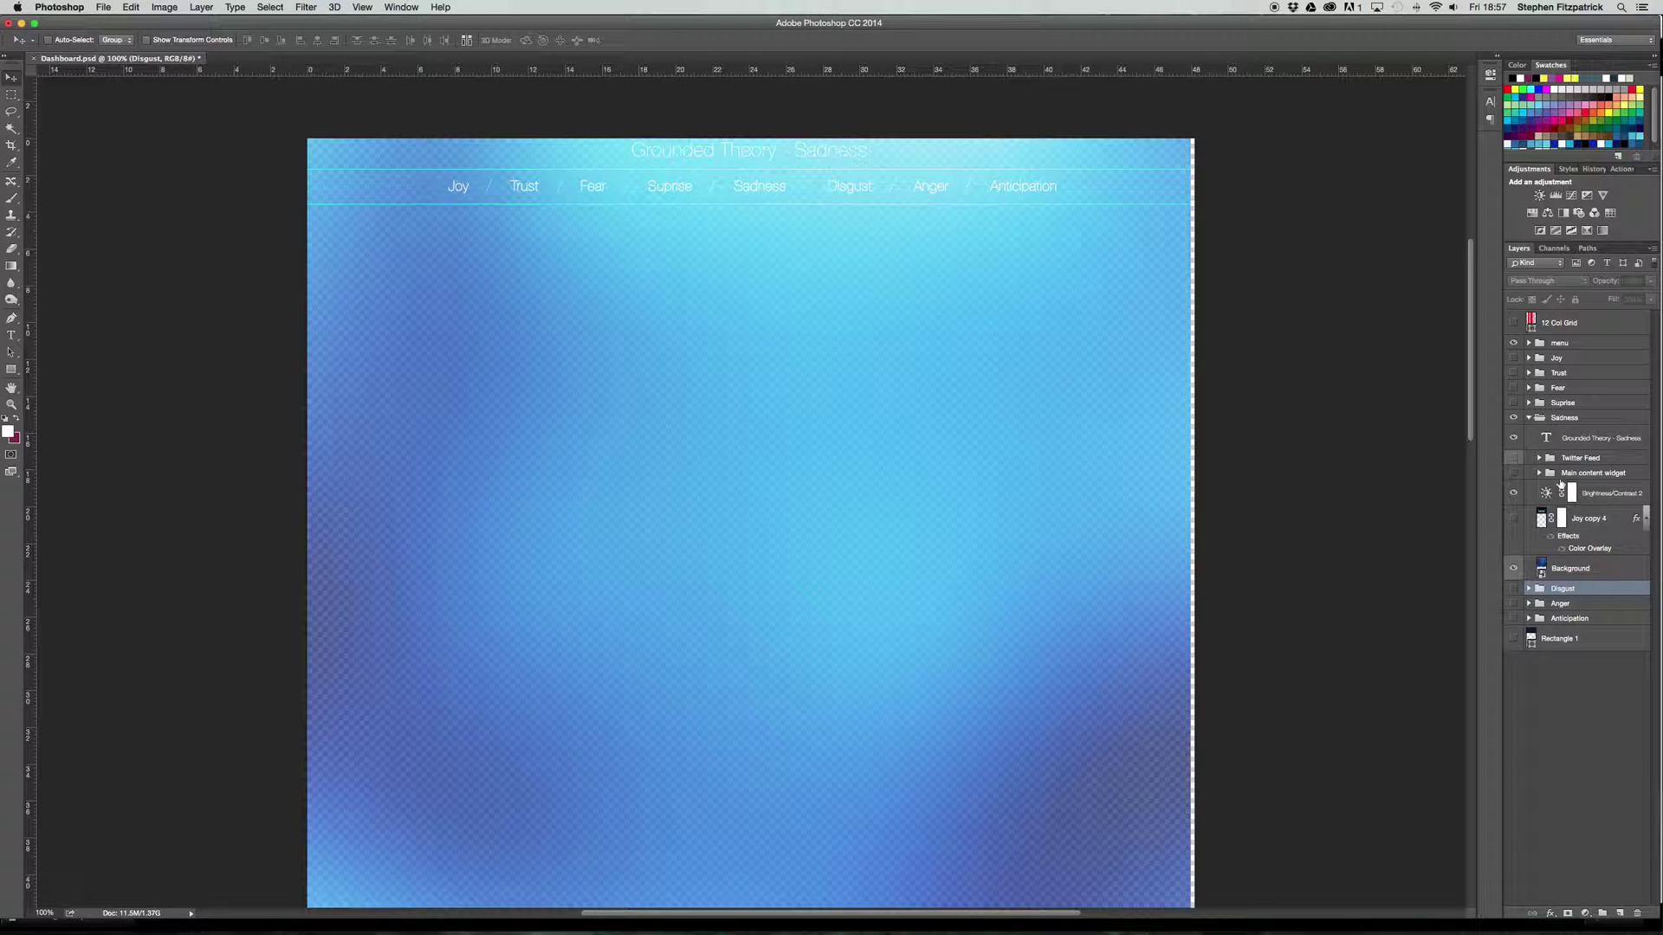
left_click(1529, 417)
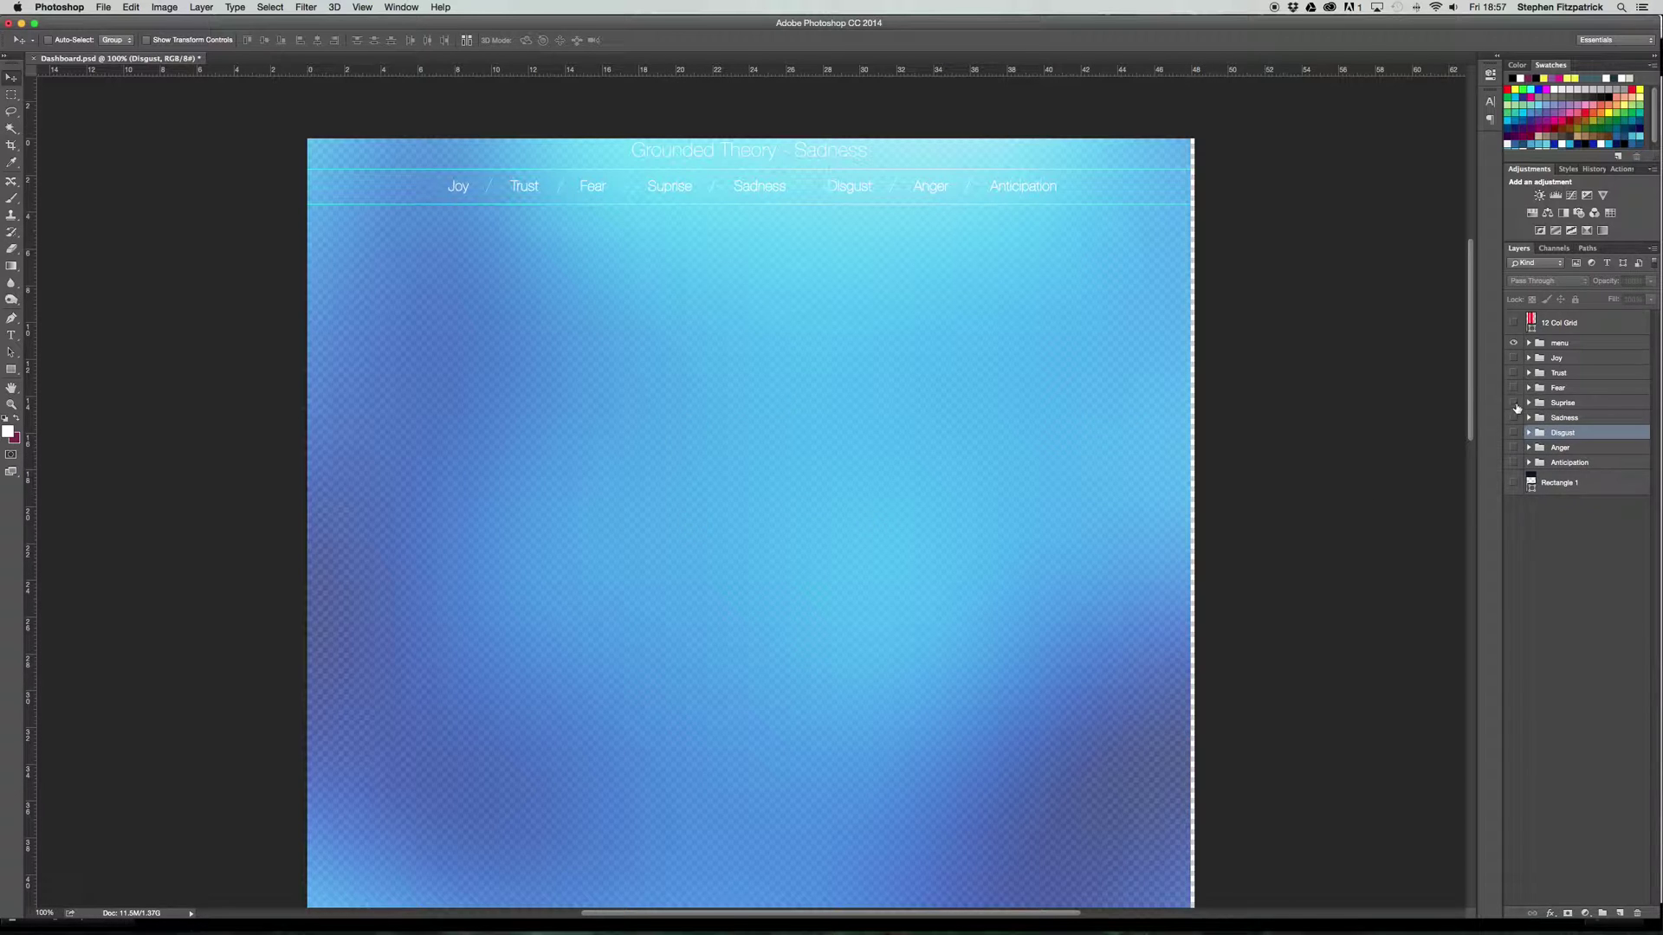
left_click(1514, 403)
left_click(1531, 404)
Step: Hide the Parliament photos in the Suprise and Fear designs, then hide both groups
left_click(1529, 404)
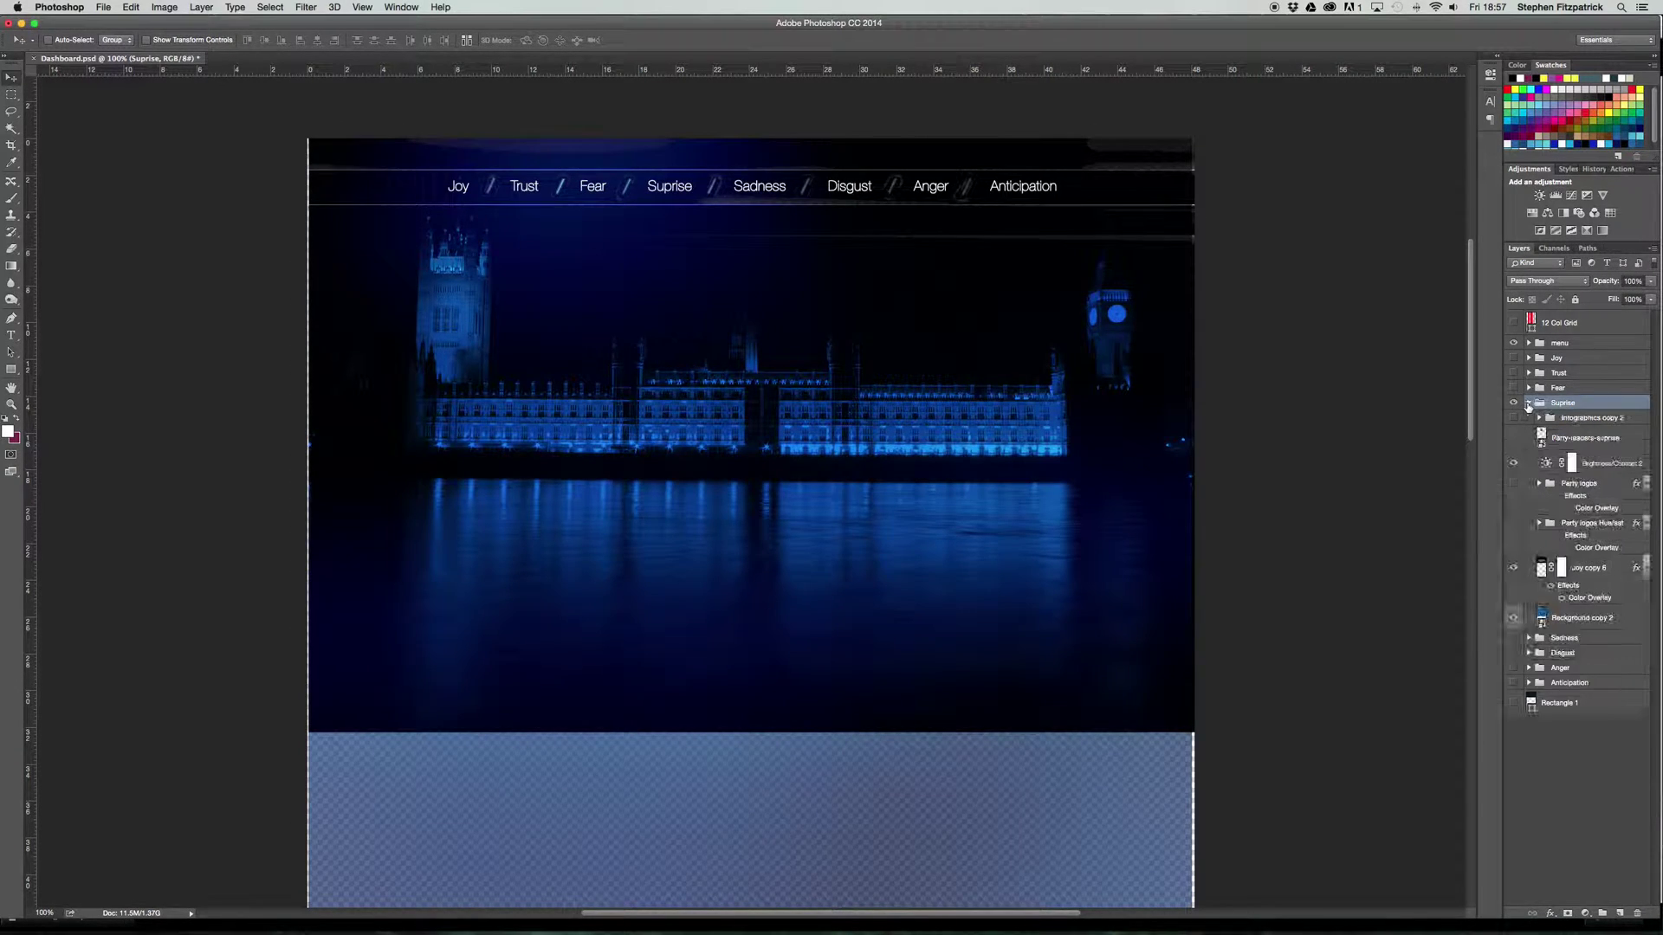
left_click(1514, 567)
left_click(1531, 403)
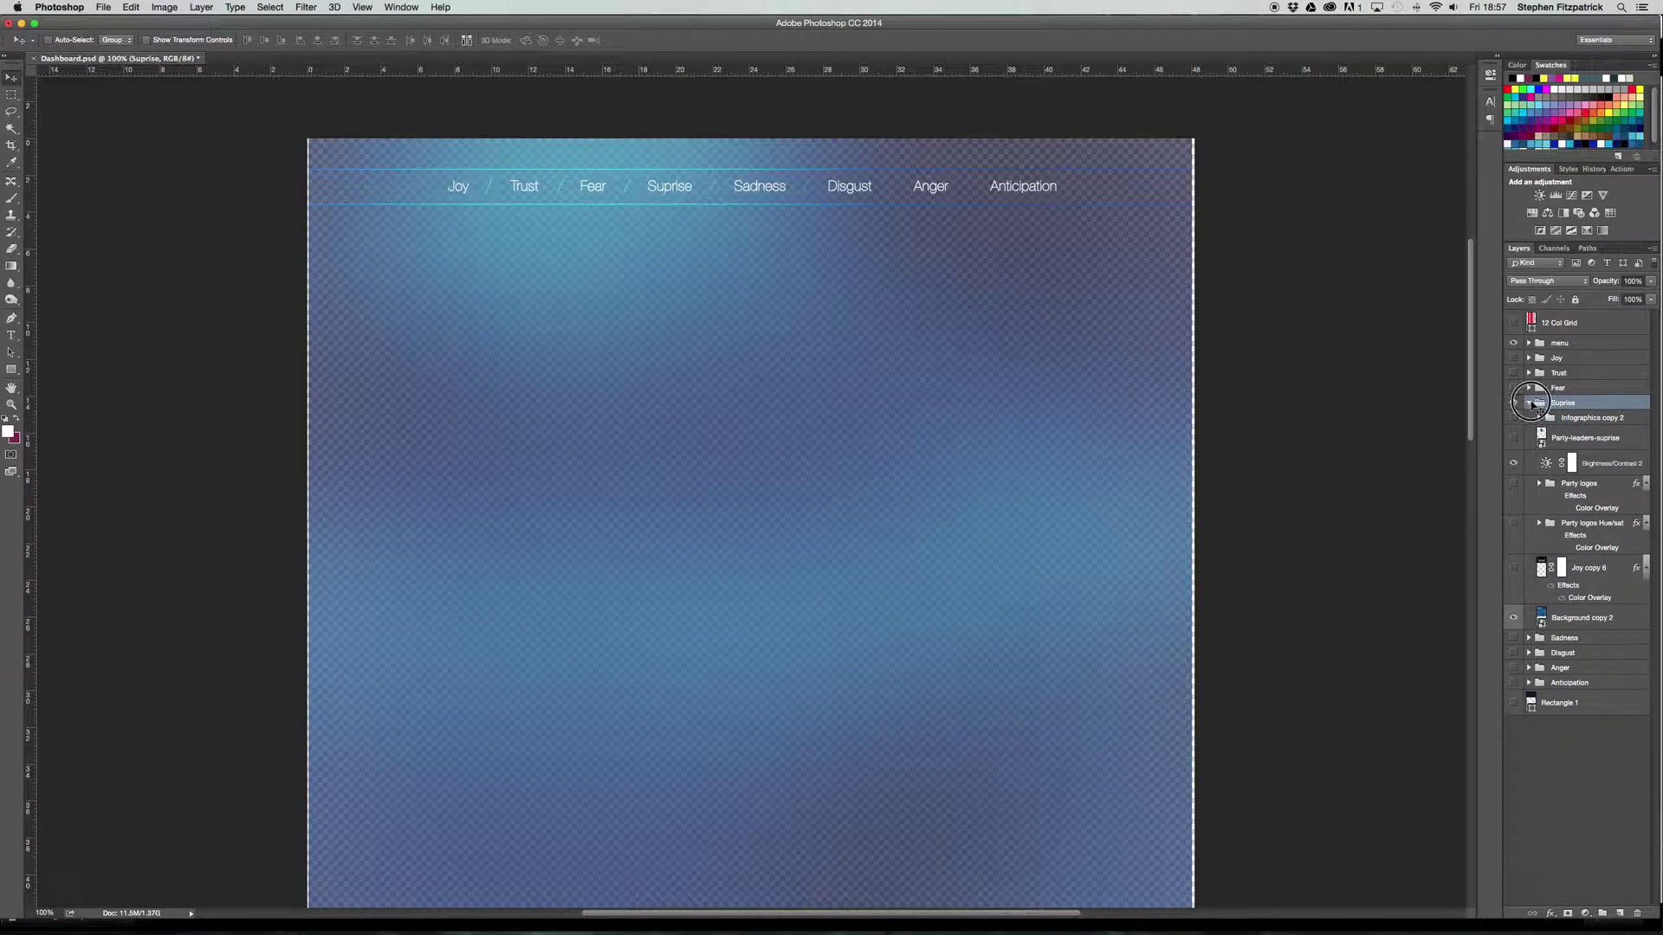
left_click(1514, 400)
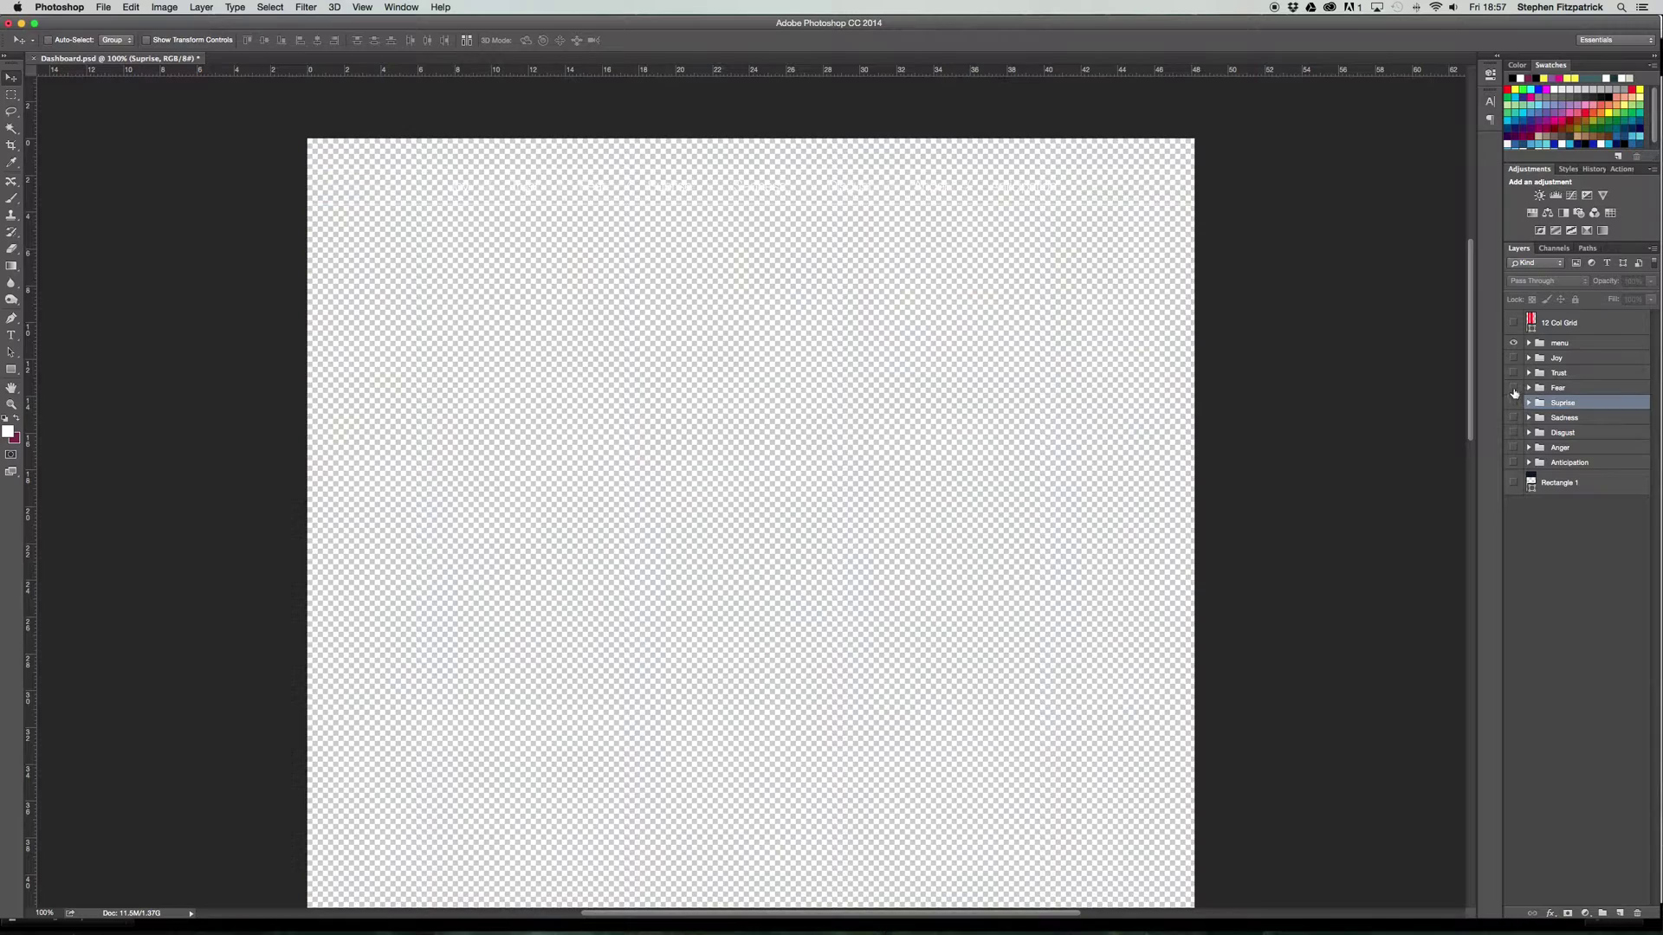
left_click(1514, 388)
left_click(1528, 388)
left_click(1513, 489)
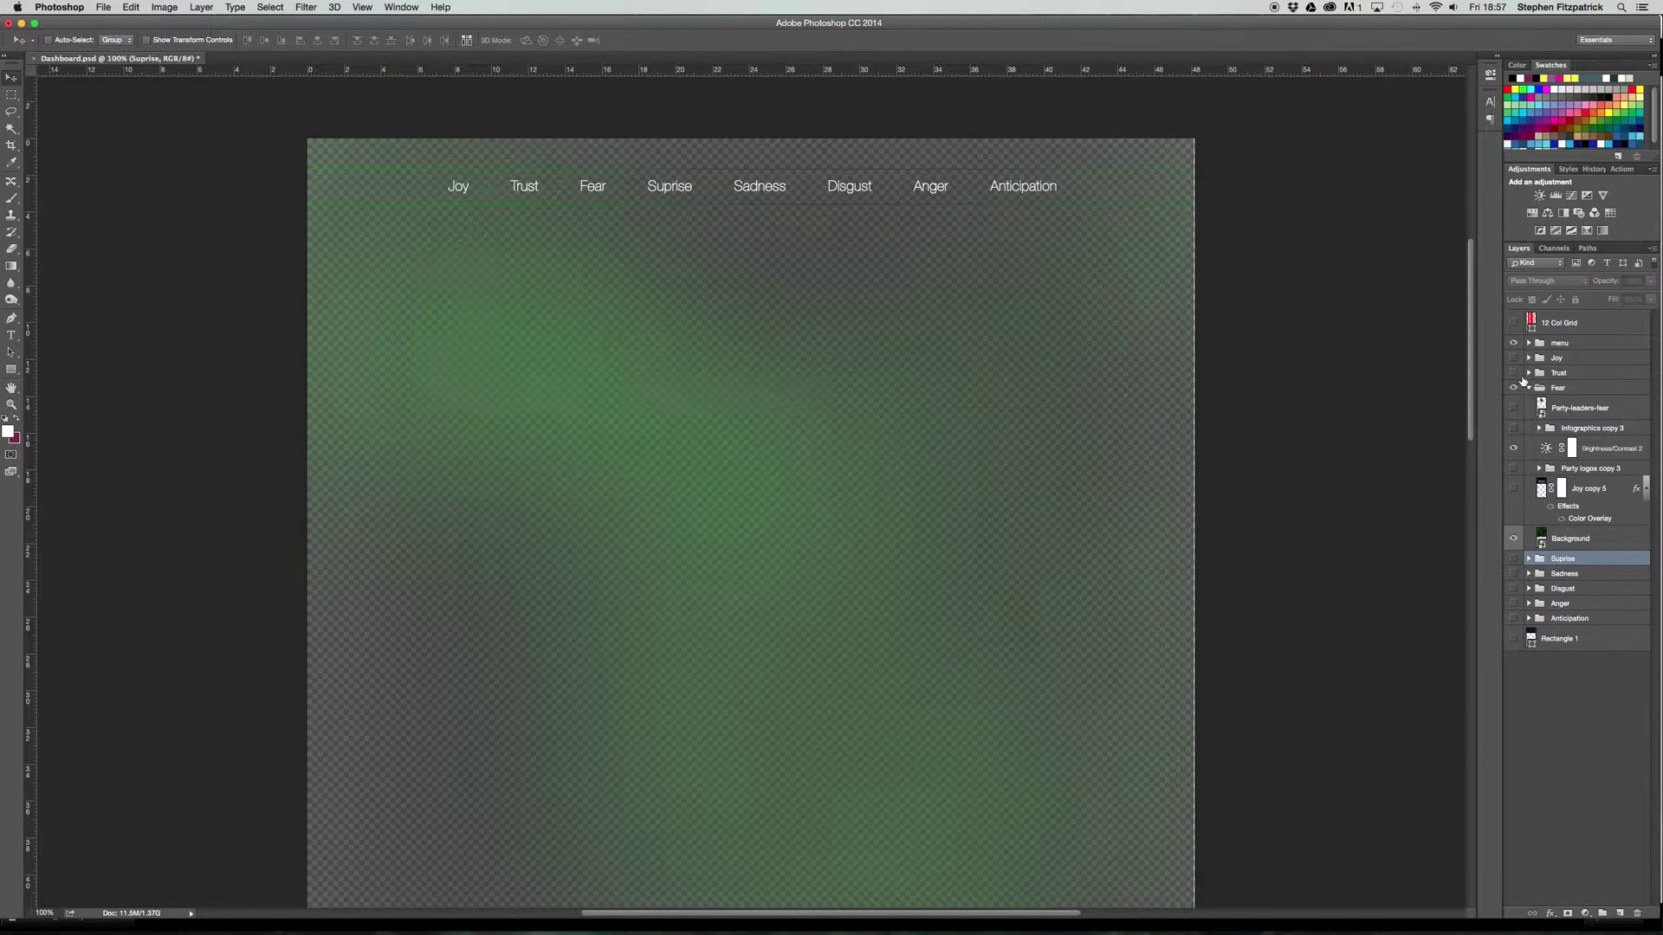
left_click(1528, 388)
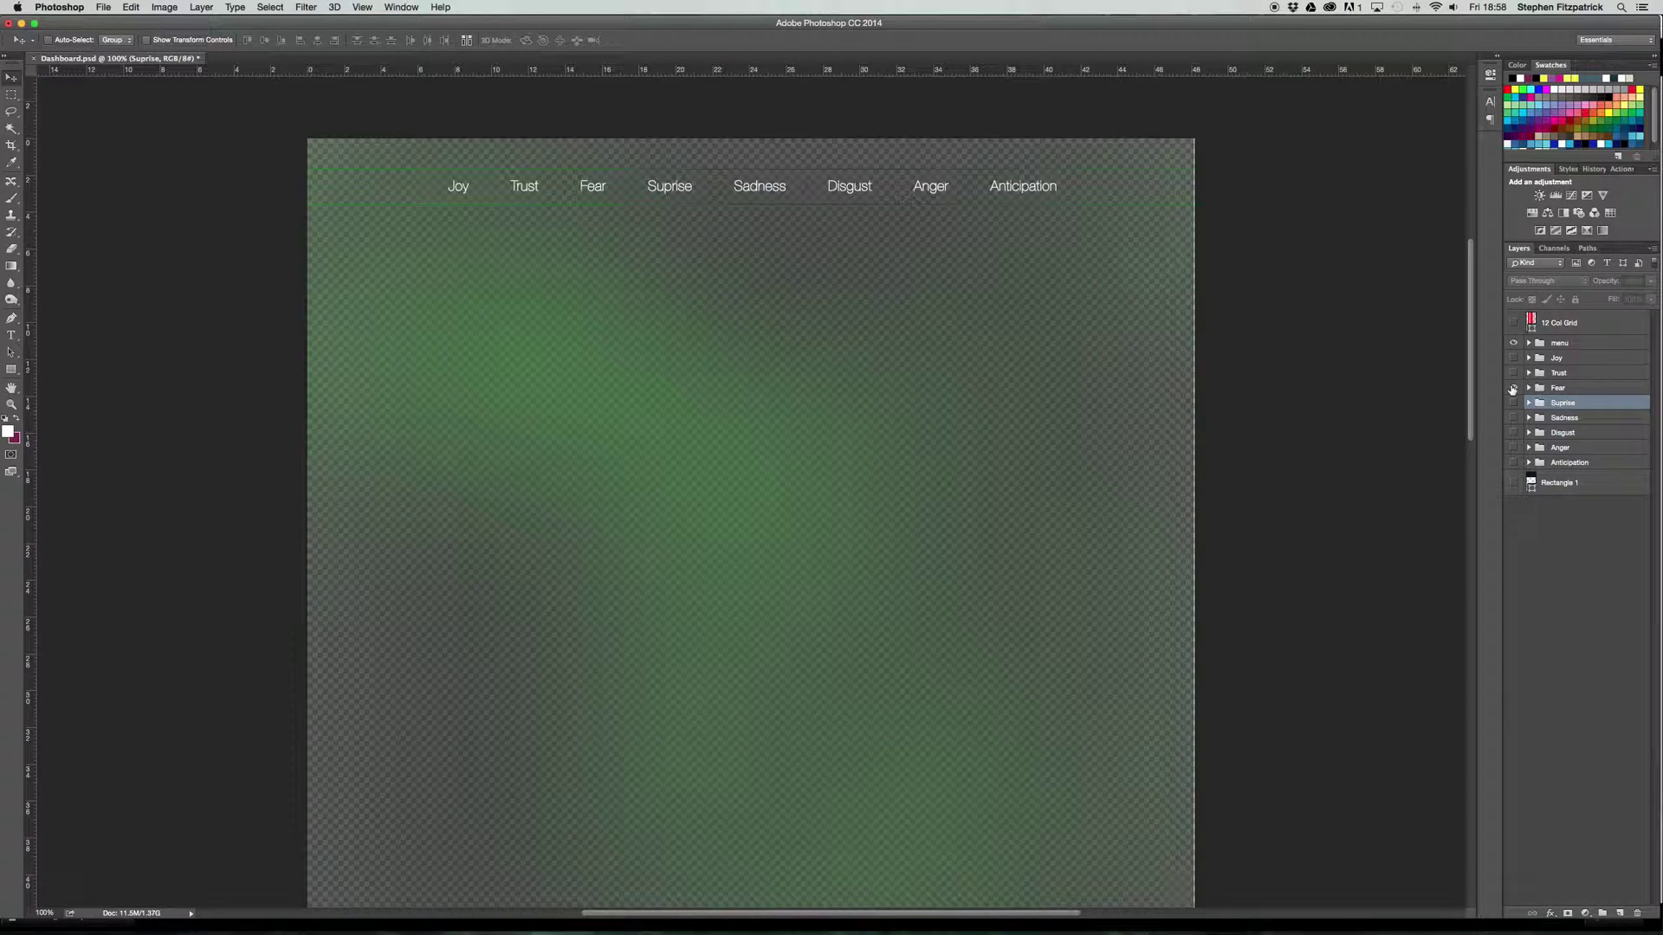
left_click(1513, 388)
Step: Preview the Trust design without its Parliament photo and dark green rectangle, then hide it
left_click(1514, 372)
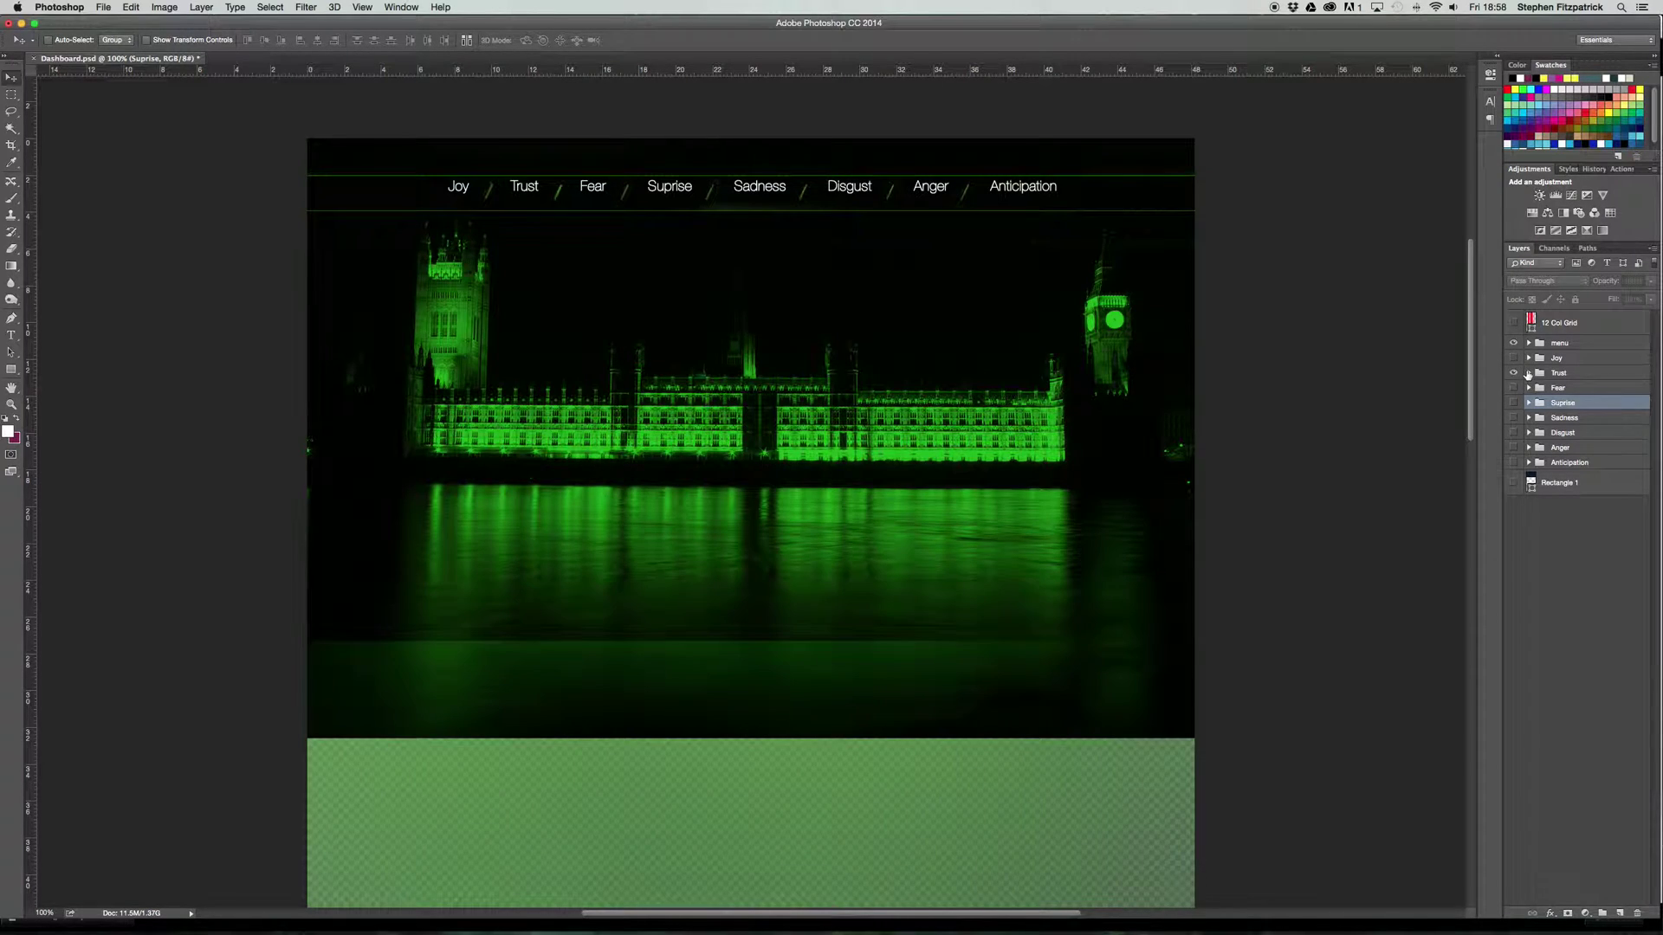
left_click(1528, 372)
left_click(1514, 422)
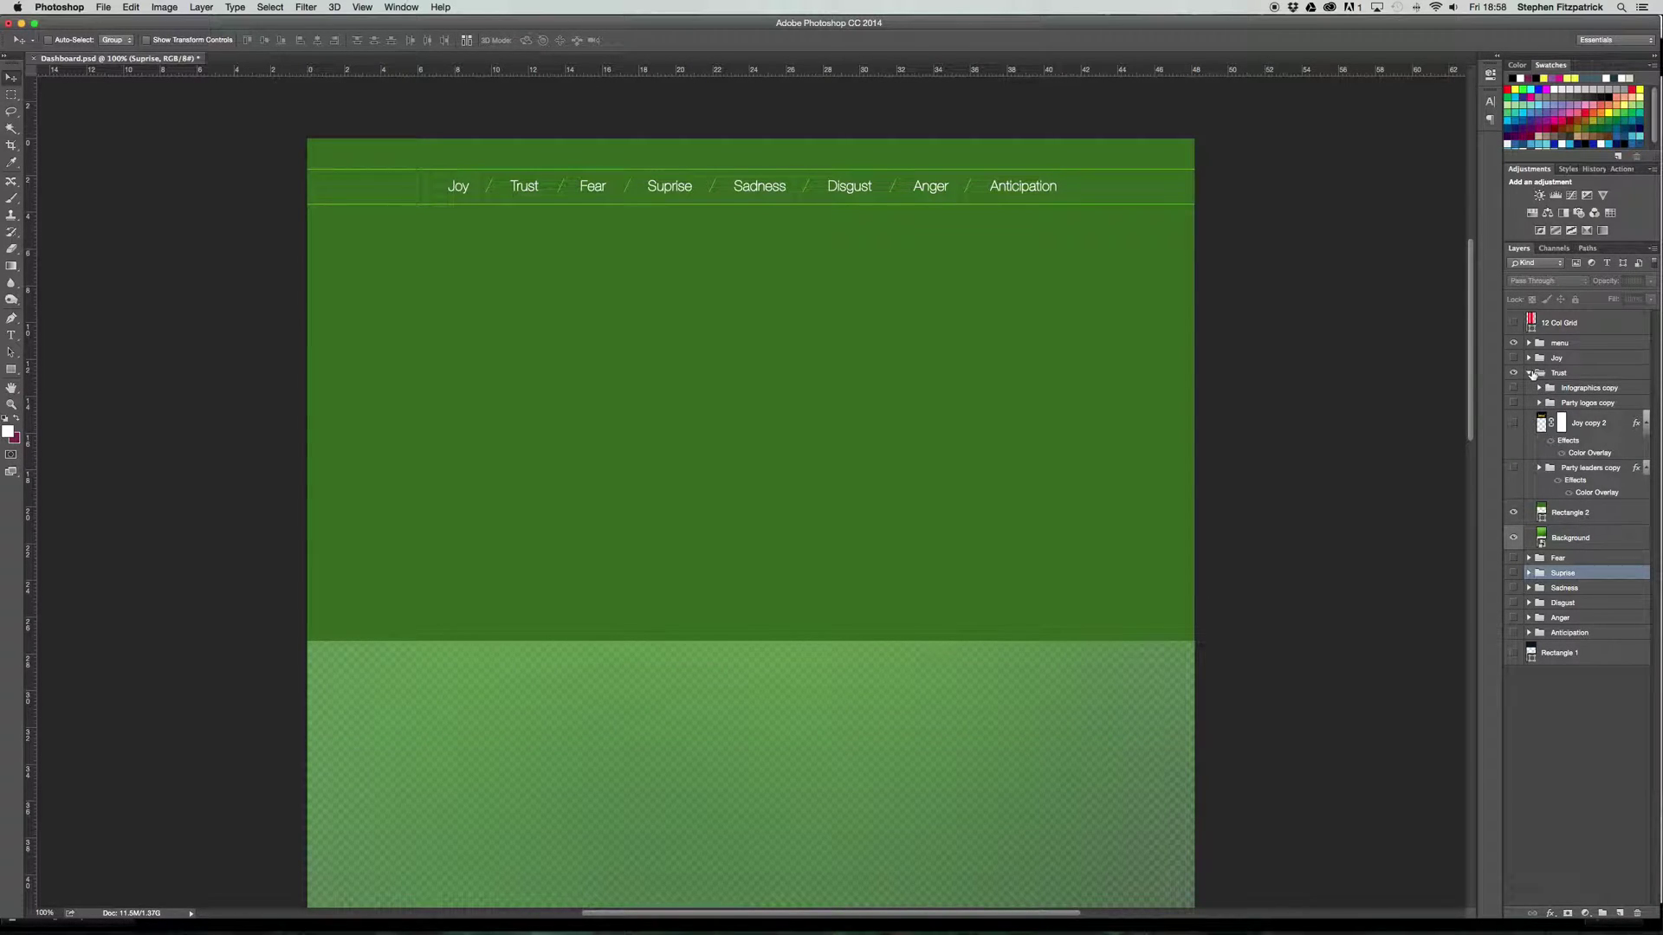
left_click(1513, 512)
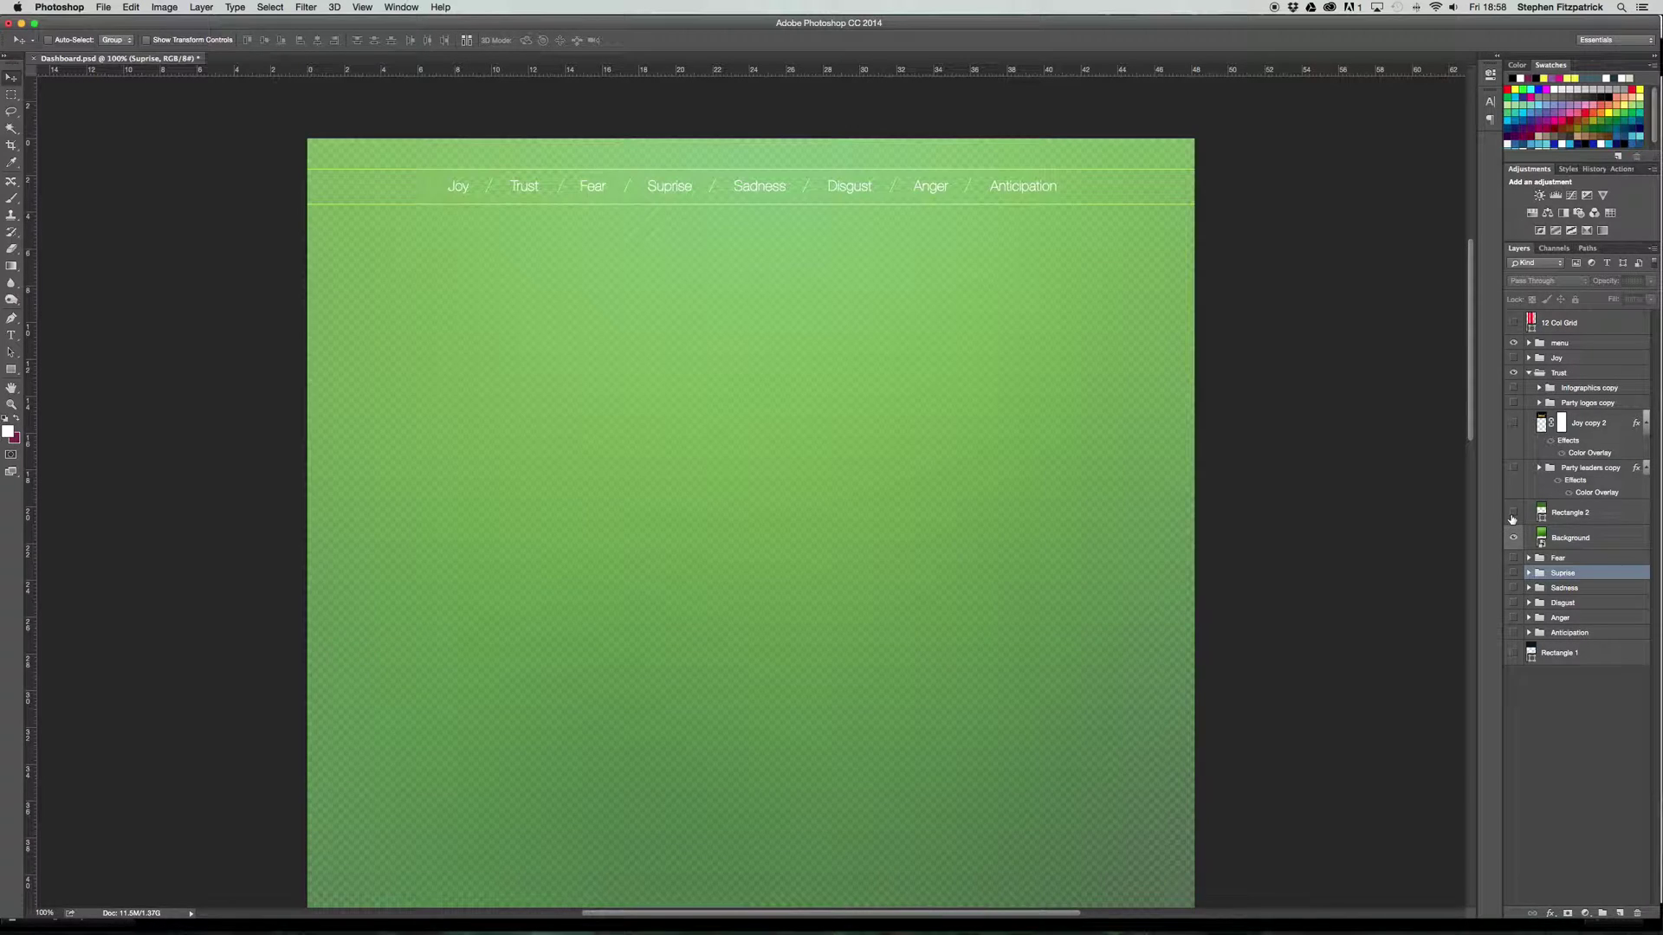
left_click(1528, 372)
left_click(1513, 372)
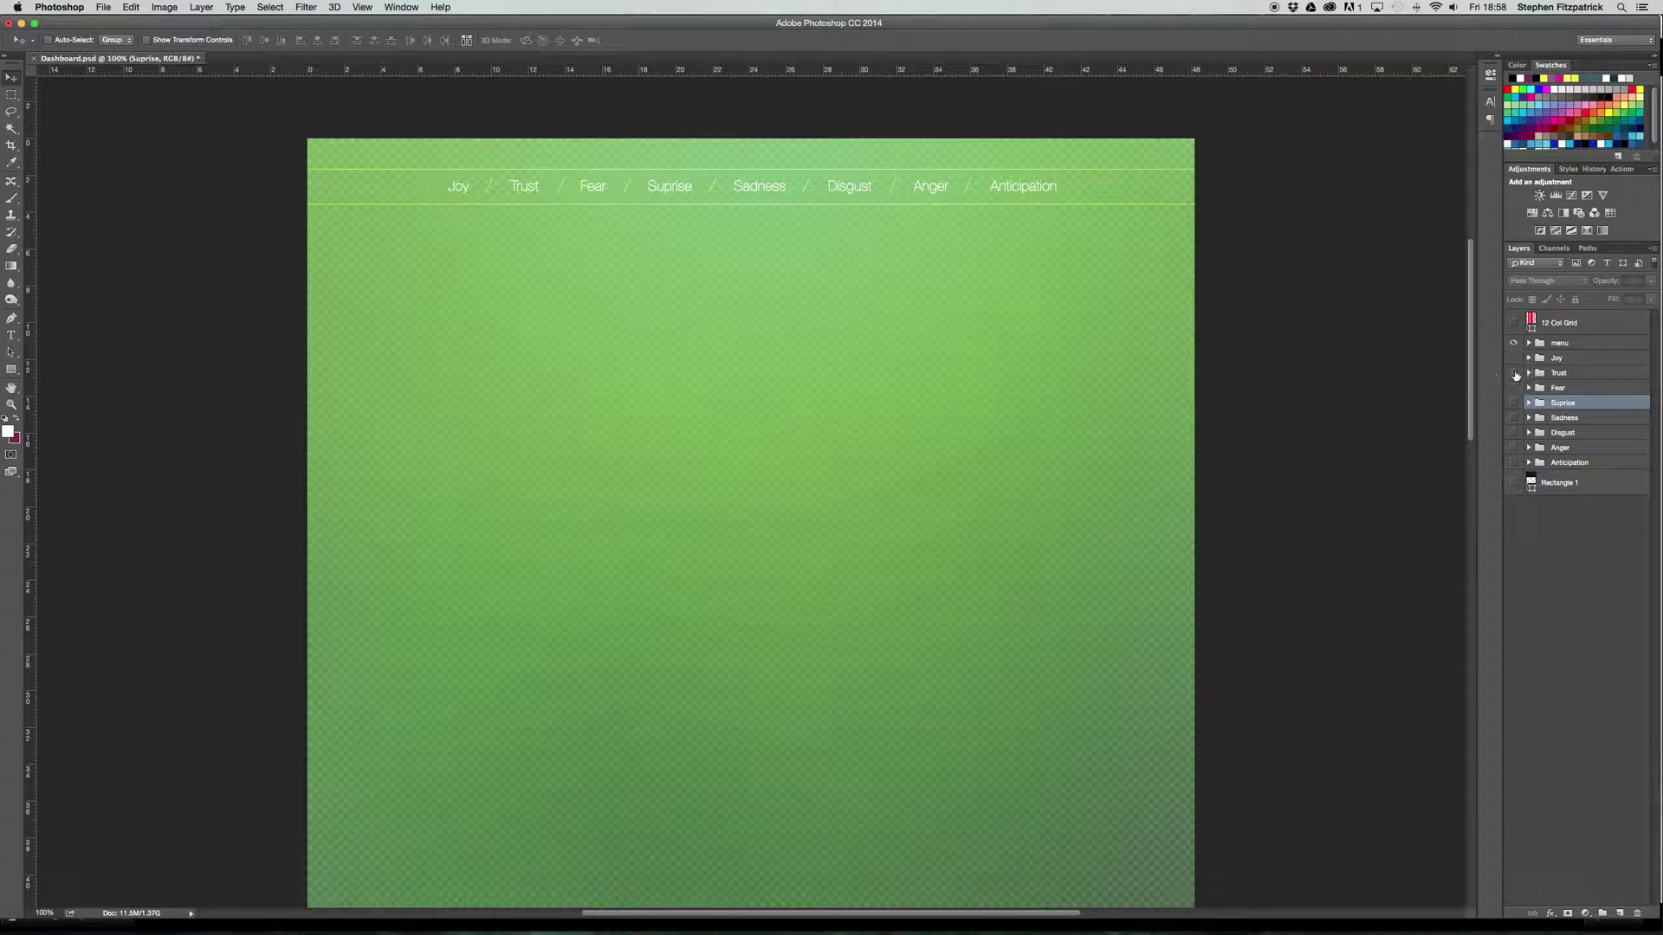
left_click(1513, 372)
Step: Show the Joy design with its Parliament photo layer hidden
left_click(1513, 357)
left_click(1529, 358)
left_click(1516, 564)
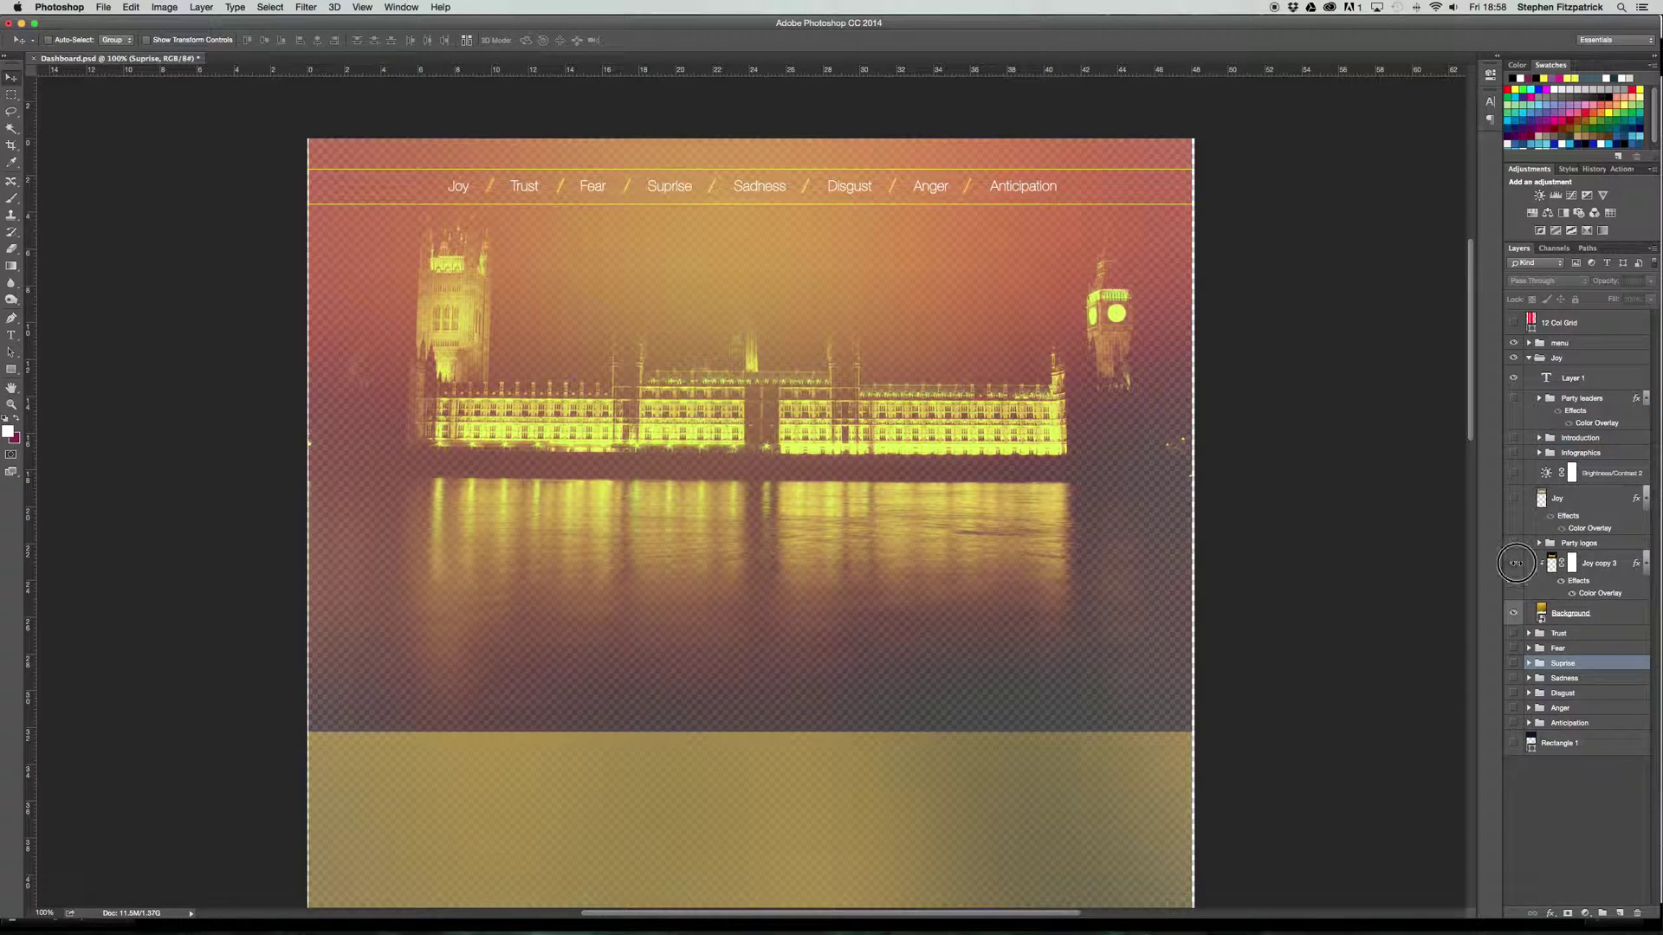
left_click(1516, 564)
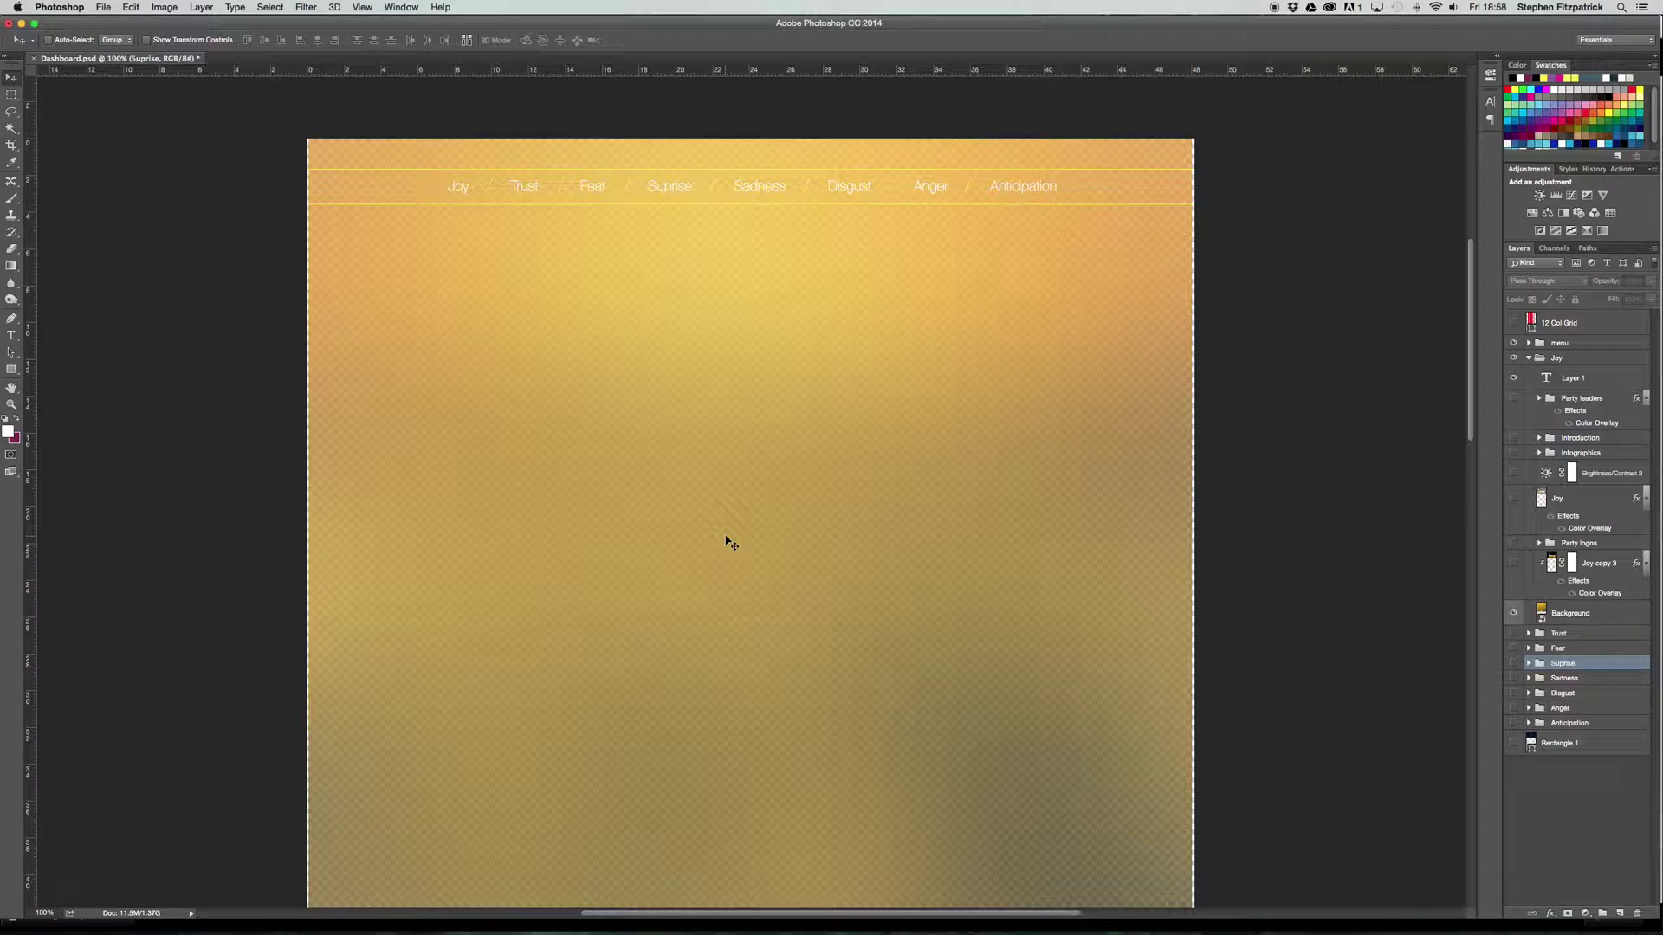
Step: Collapse and hide the Joy group, then make the Disgust group visible again
scroll(1103, 679, "up", 5)
scroll(1062, 676, "down", 5)
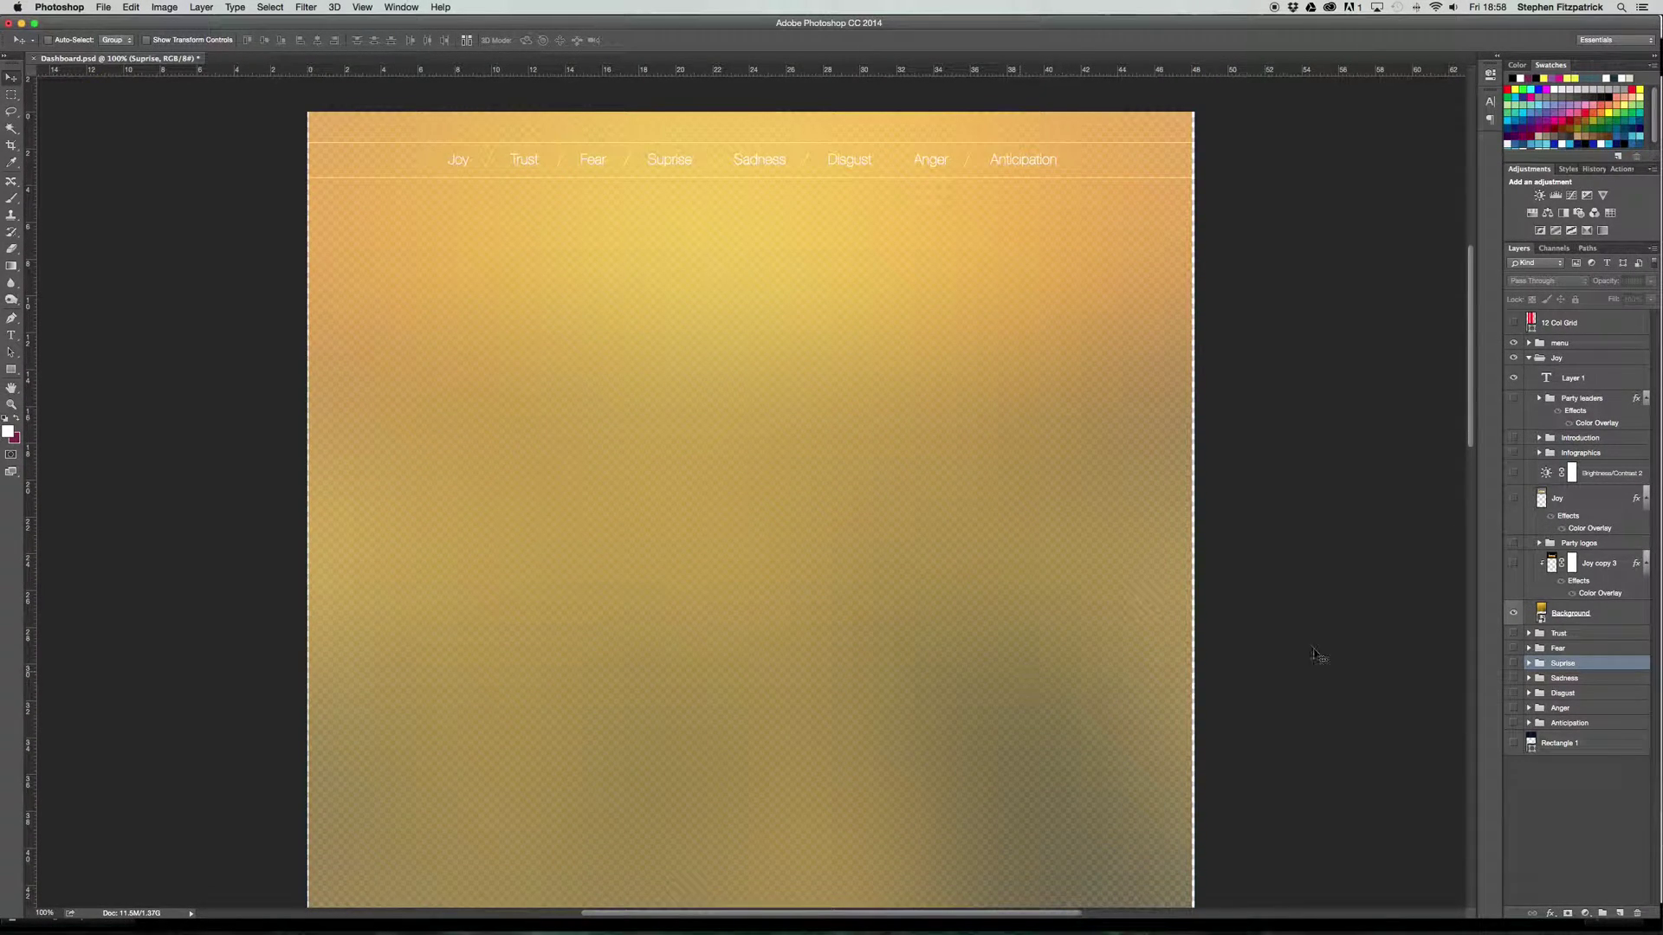
left_click(1529, 360)
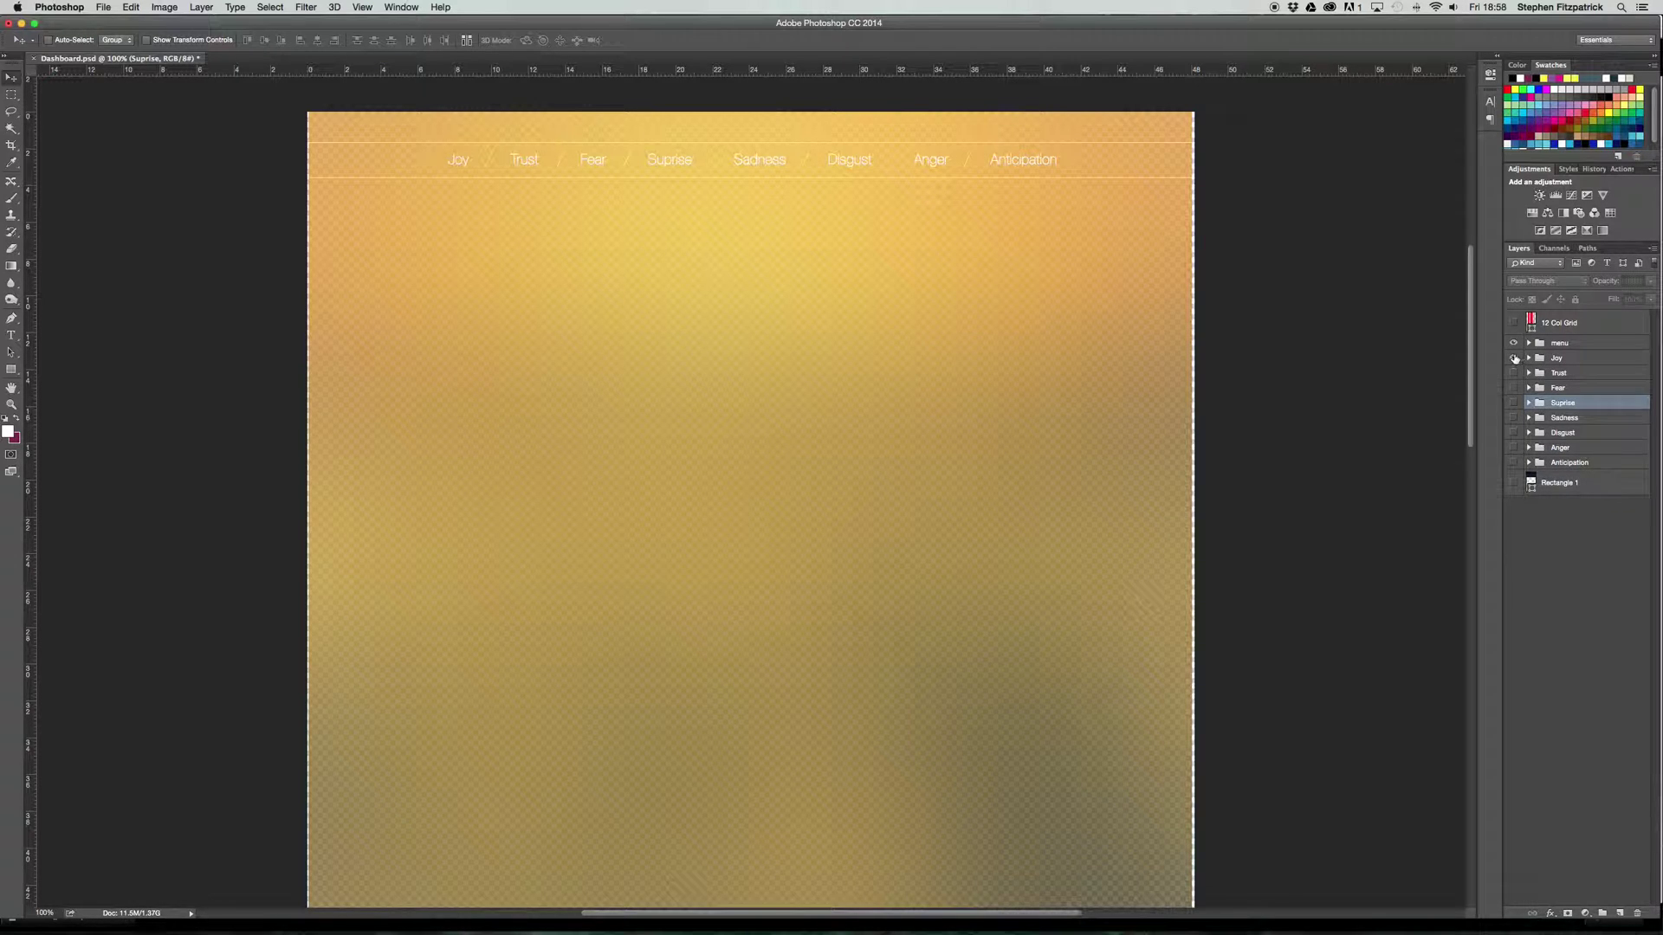
left_click(1514, 358)
left_click(1513, 432)
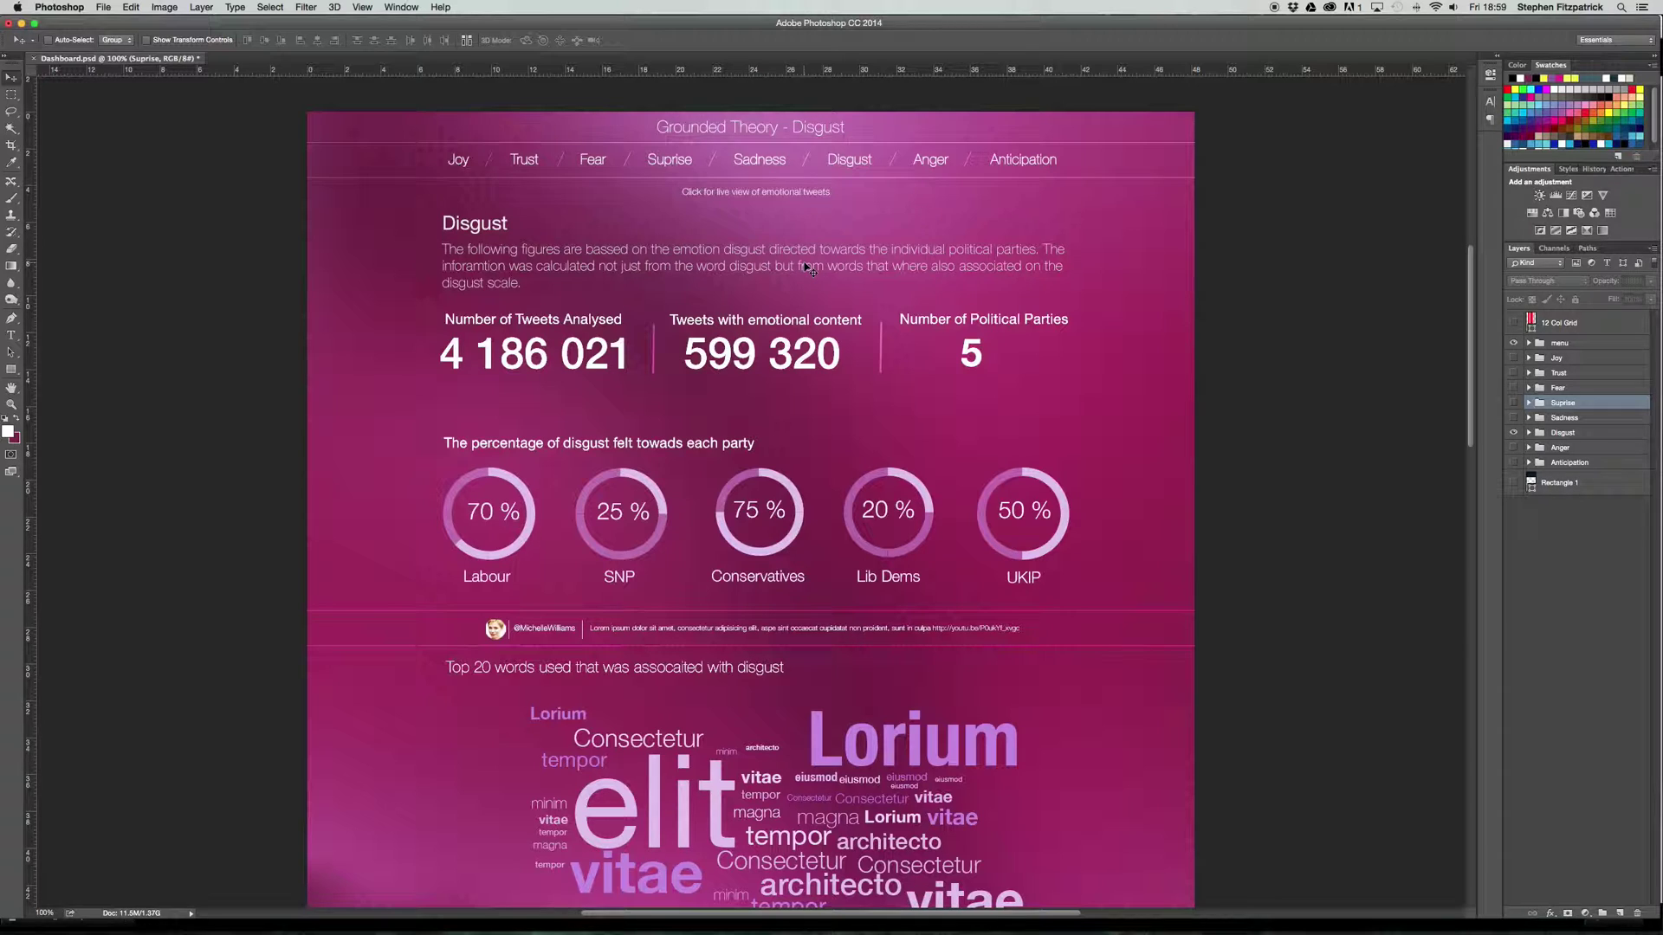
Step: Expand the Disgust group and toggle the 'Slide down tweet feed' layer on, off and on
left_click(1529, 432)
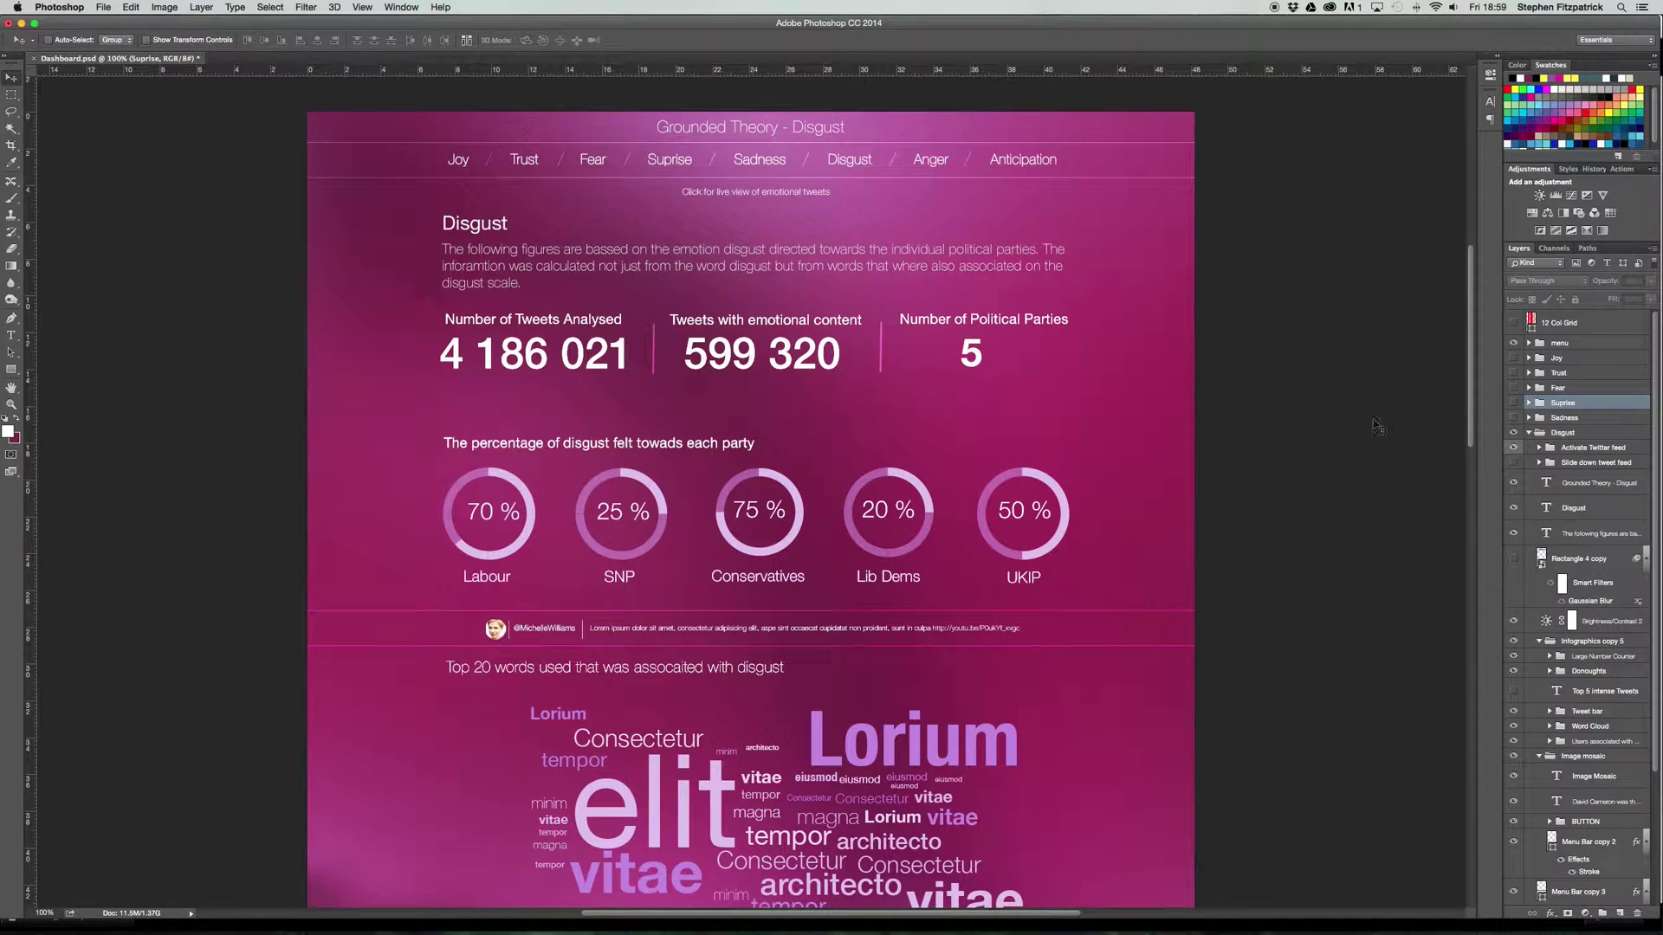
left_click(1513, 462)
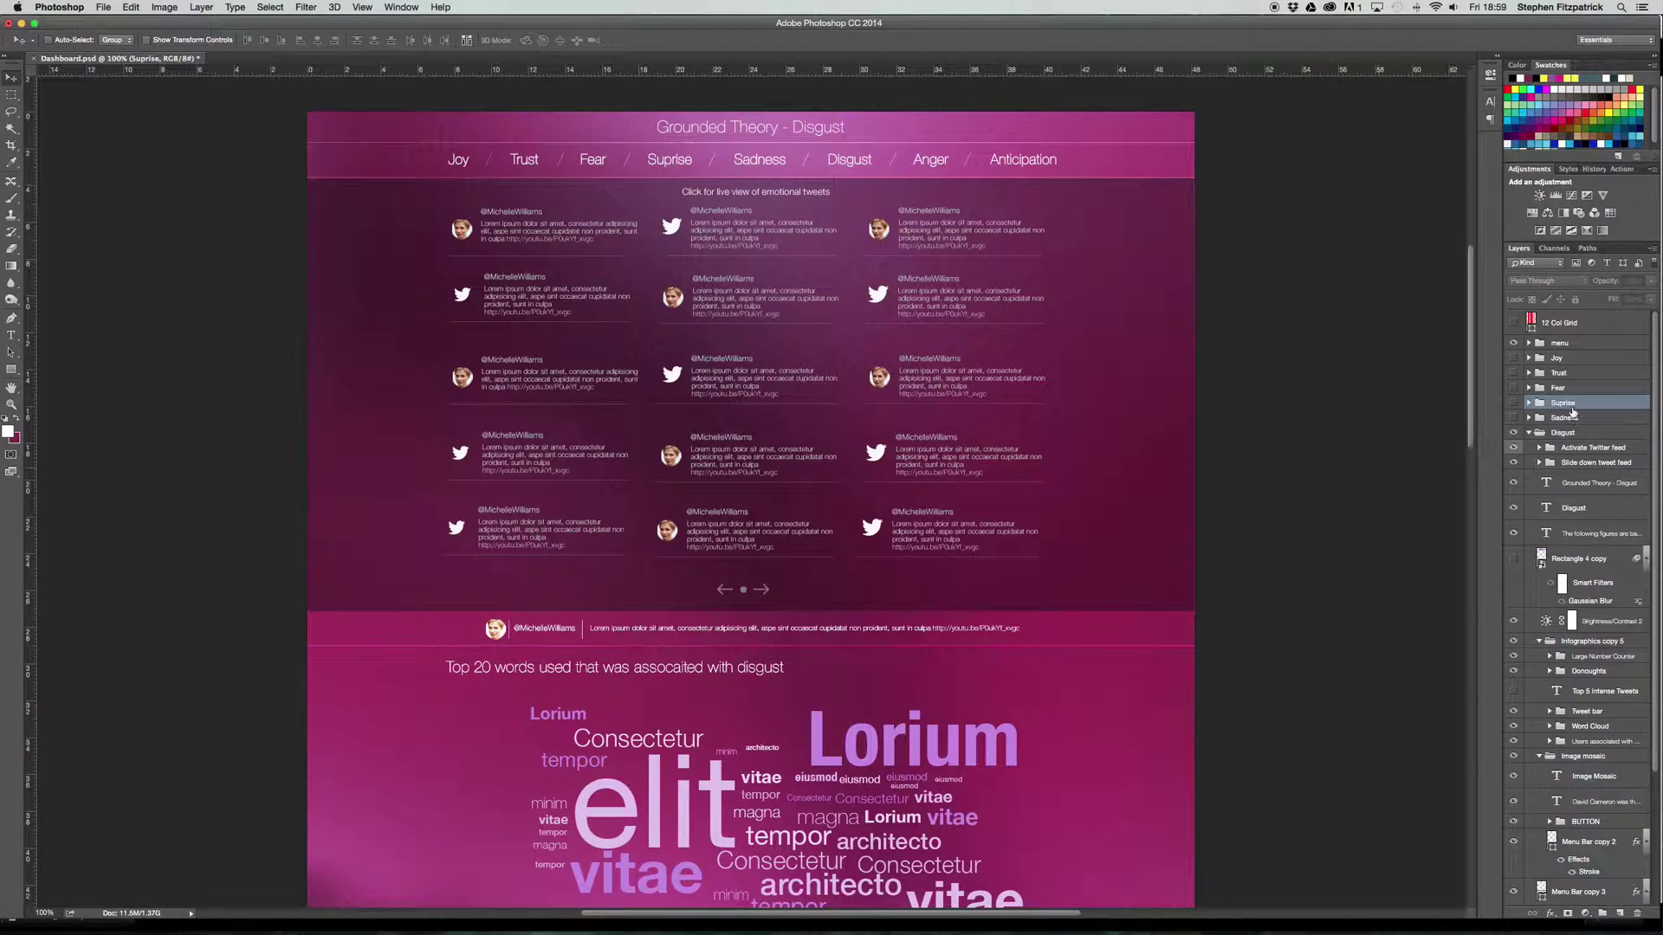
left_click(1514, 464)
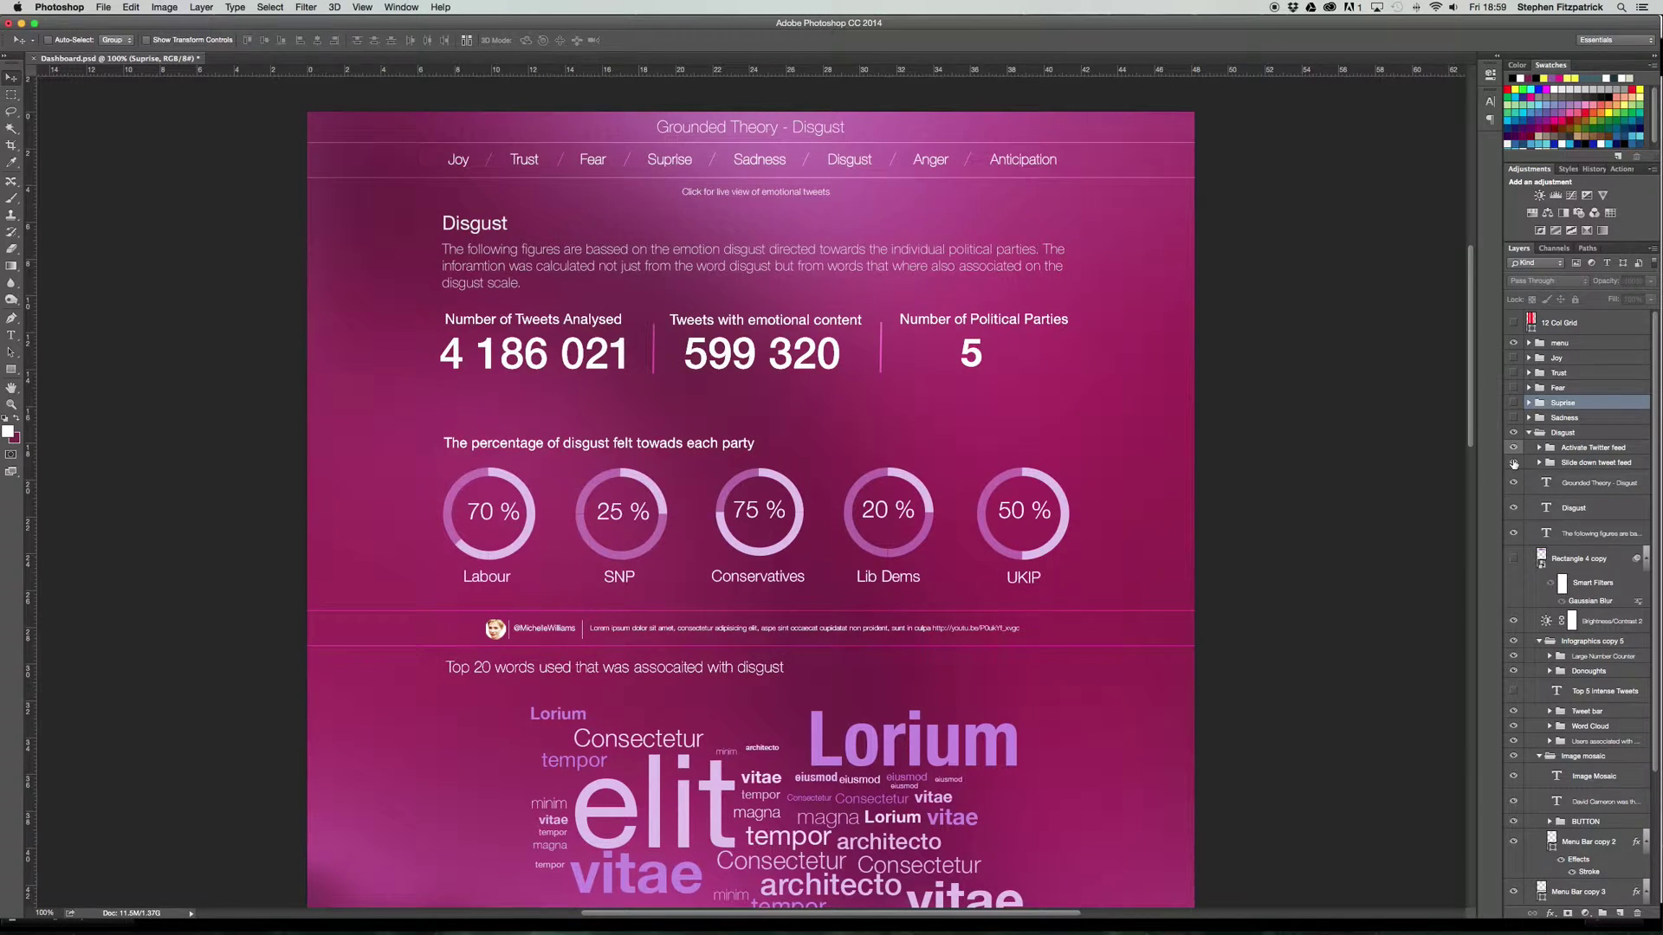
left_click(1514, 463)
left_click(1514, 463)
scroll(565, 628, "down", 1)
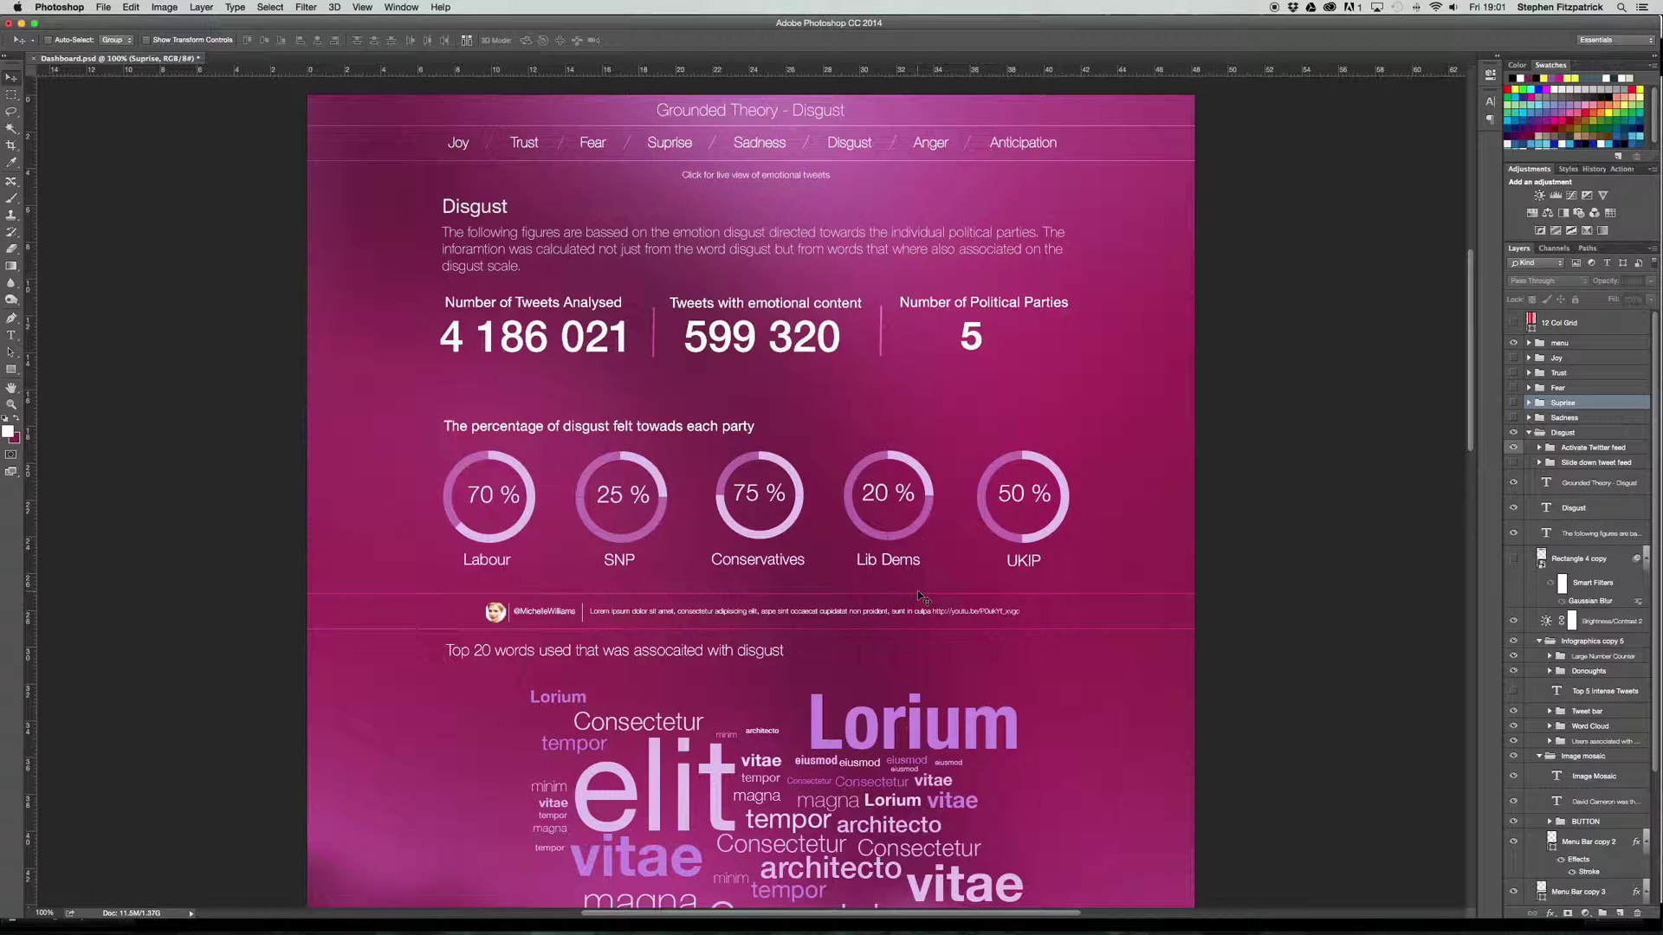
scroll(918, 618, "down", 5)
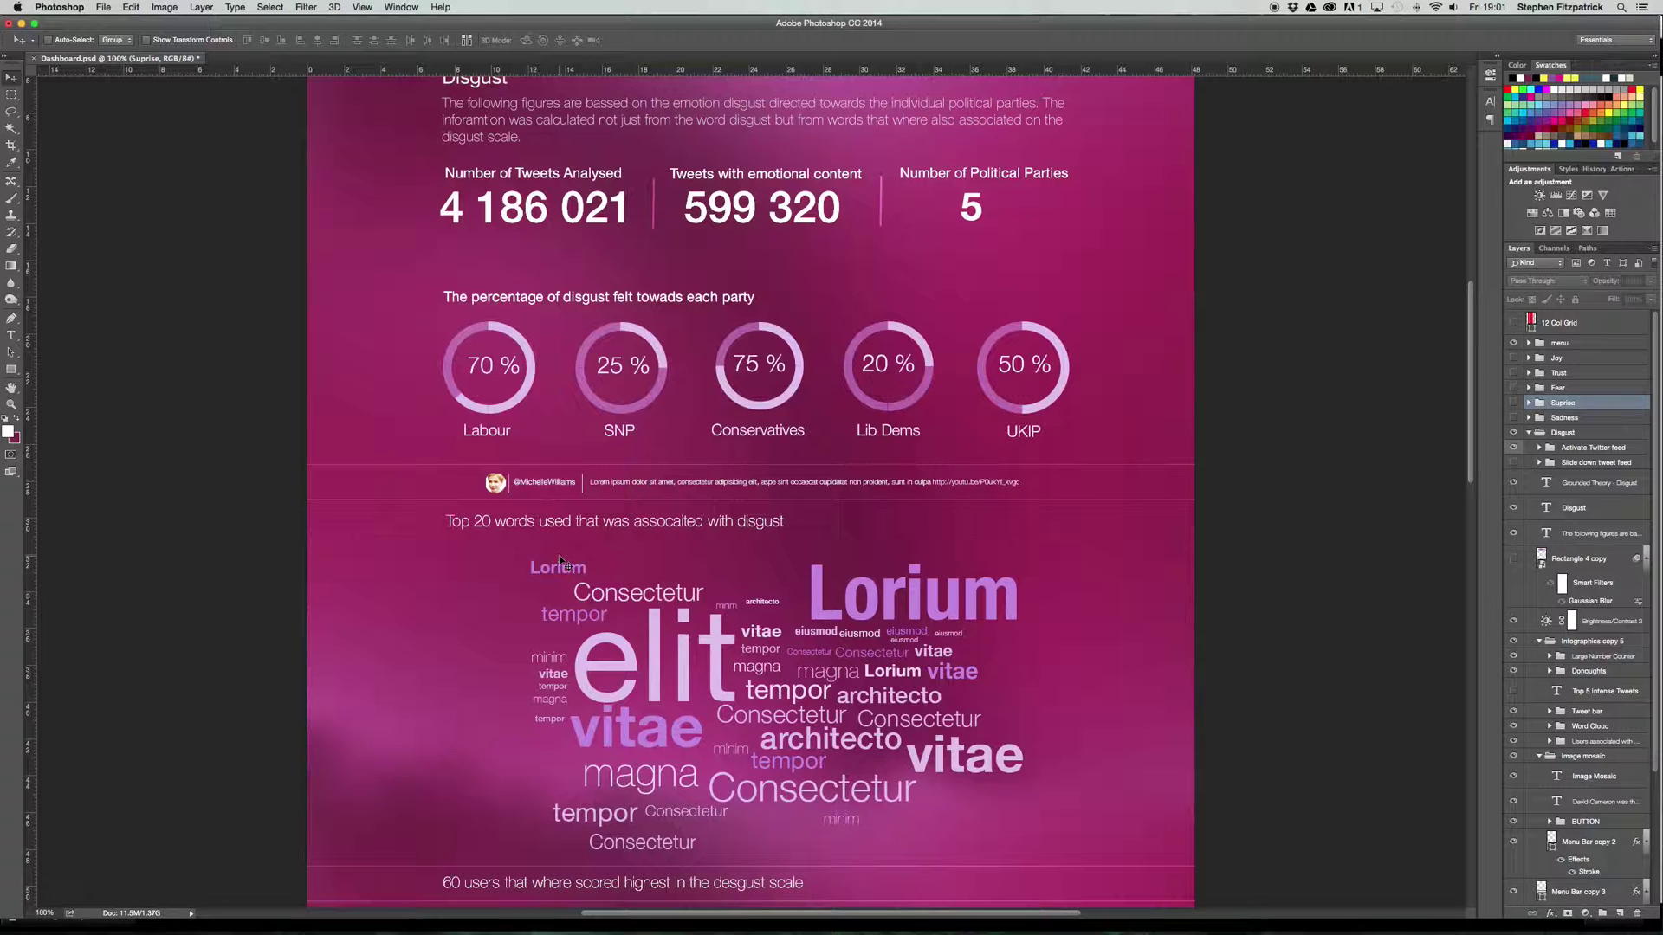
Step: Scroll down to the word cloud, the 60-avatar face grid and the Image Mosaic heading
scroll(620, 574, "down", 2)
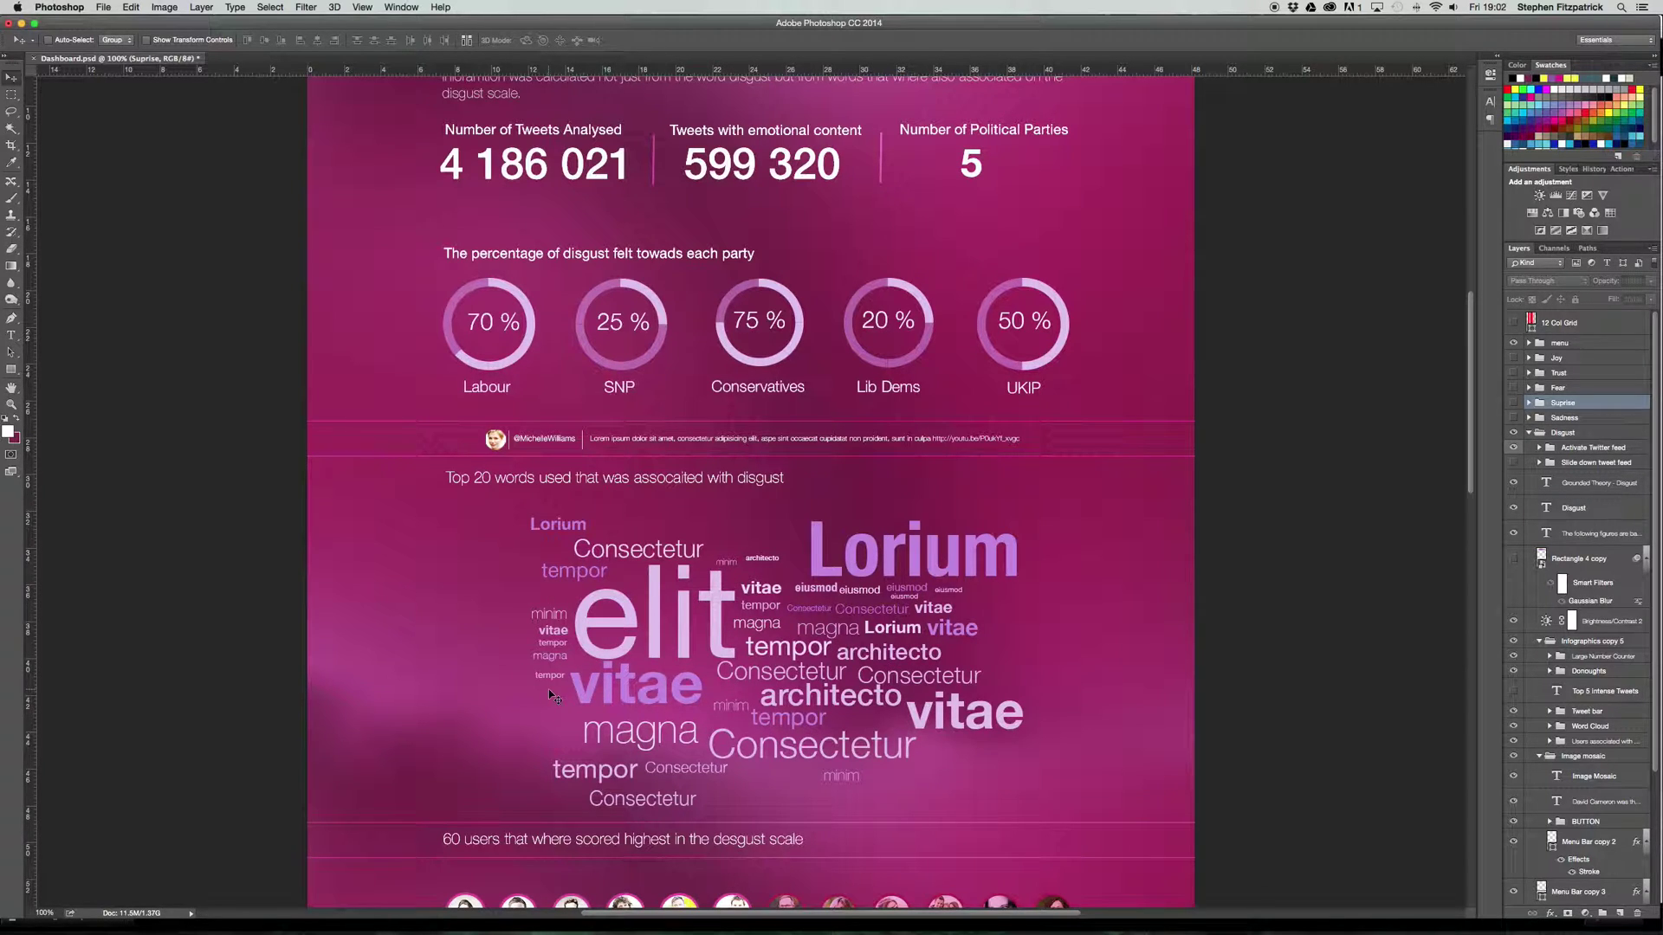
scroll(737, 674, "down", 5)
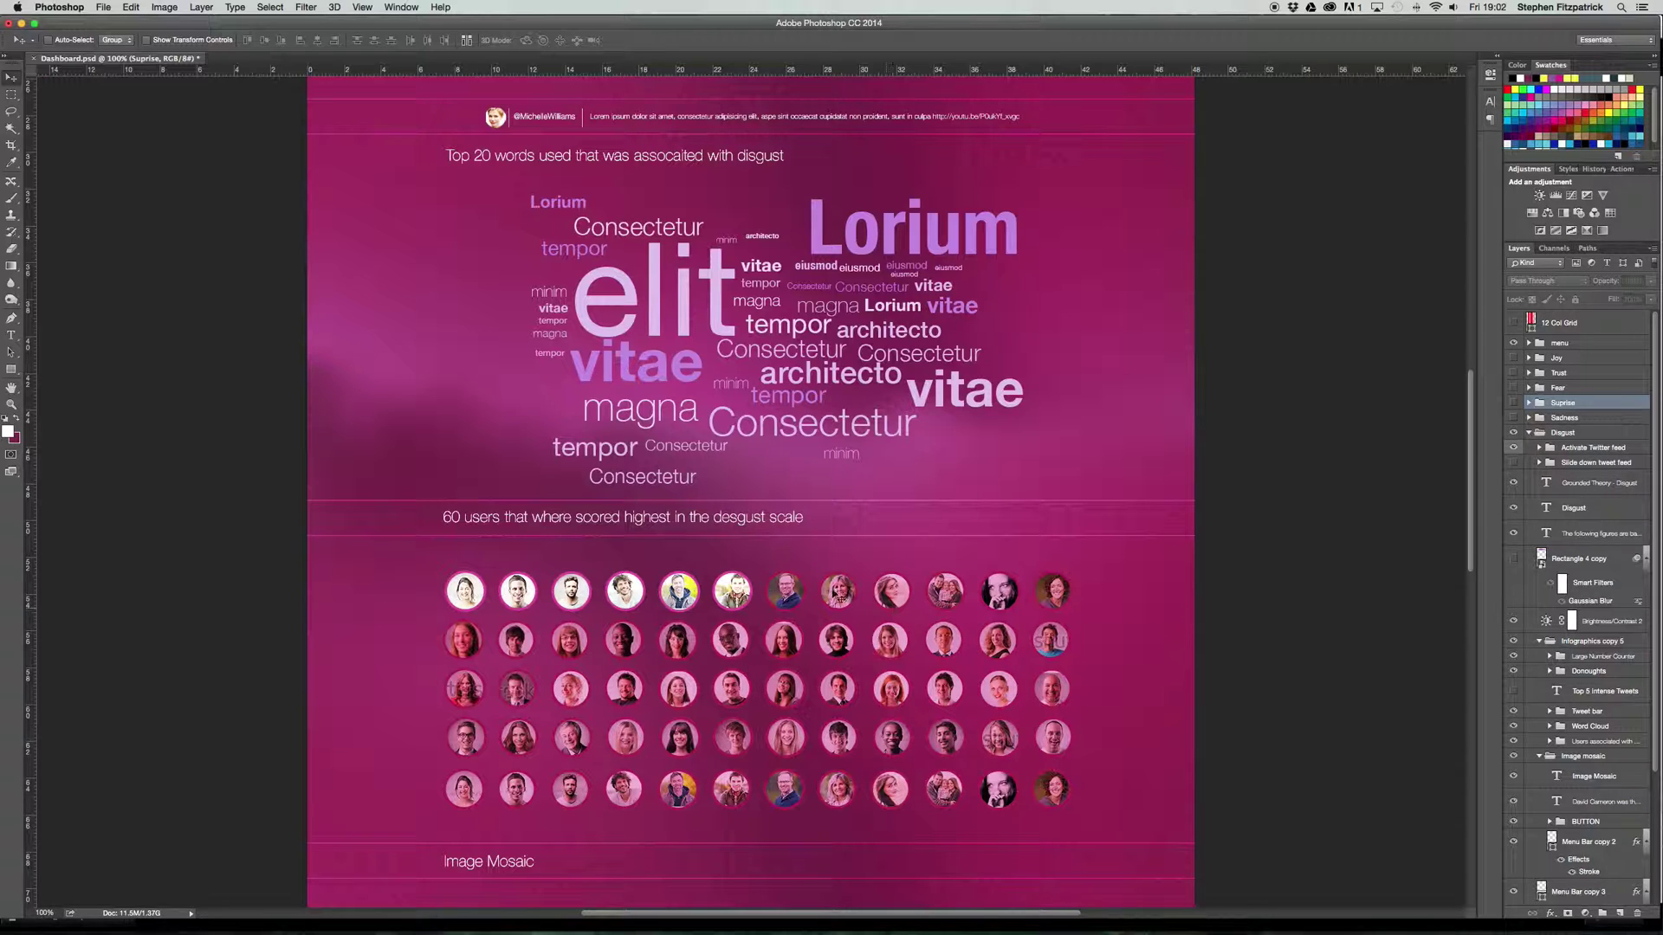
Step: Select the User 6 avatar layer from the canvas and browse the User 4–6 groups
right_click(732, 592)
left_click(783, 589)
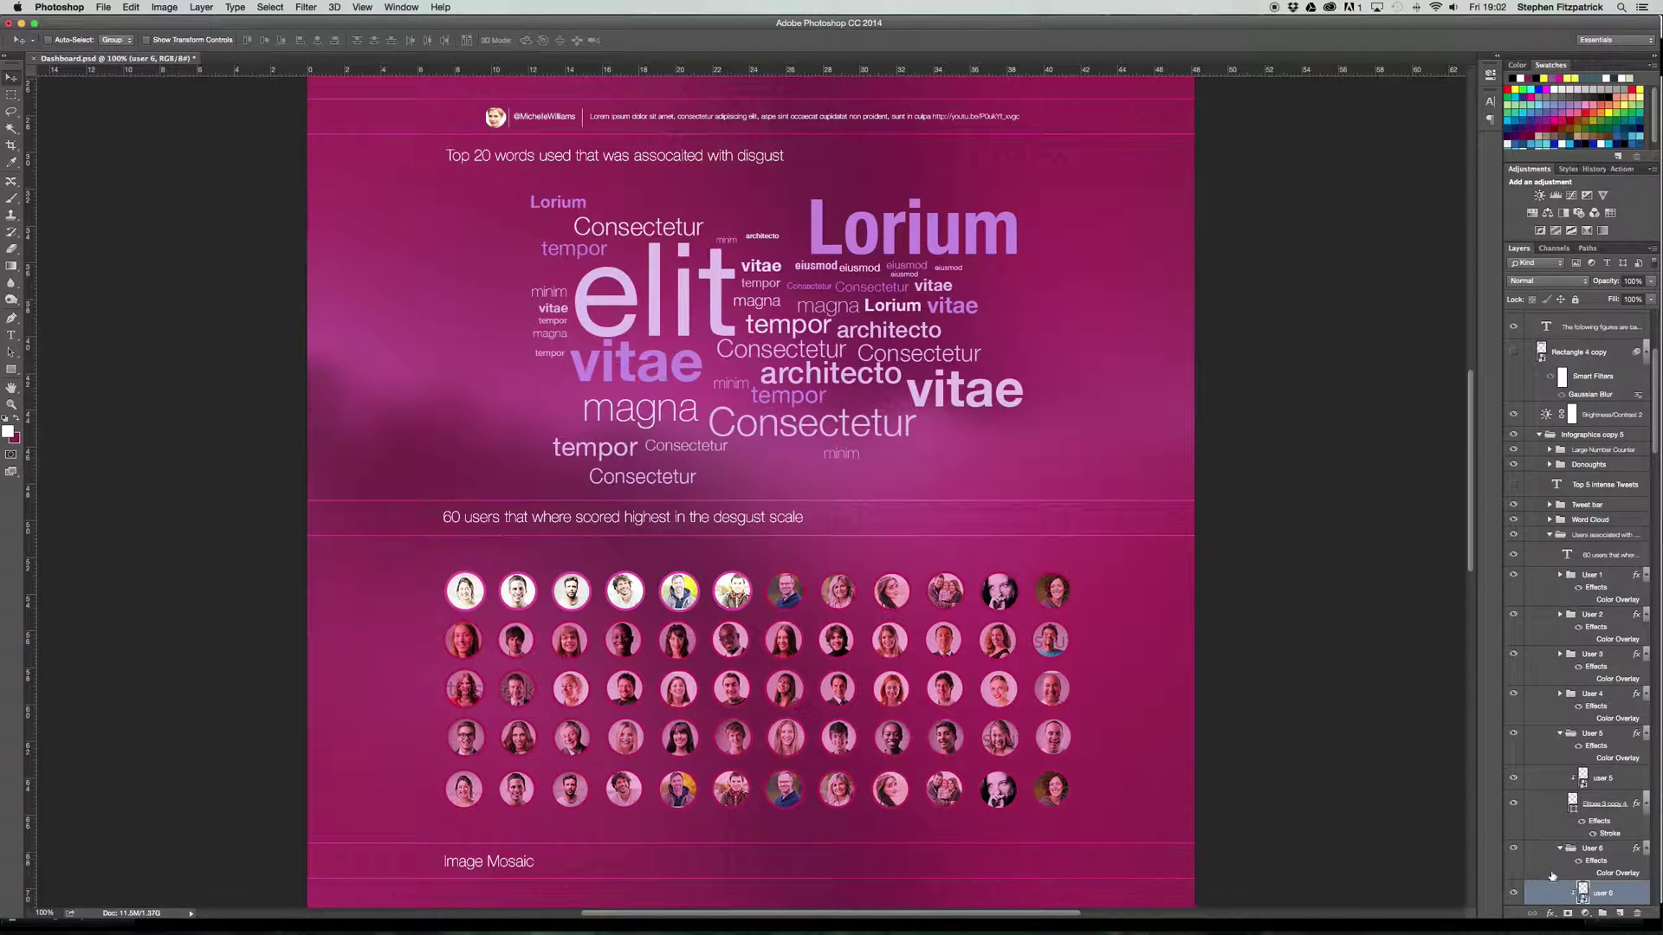
left_click(1560, 746)
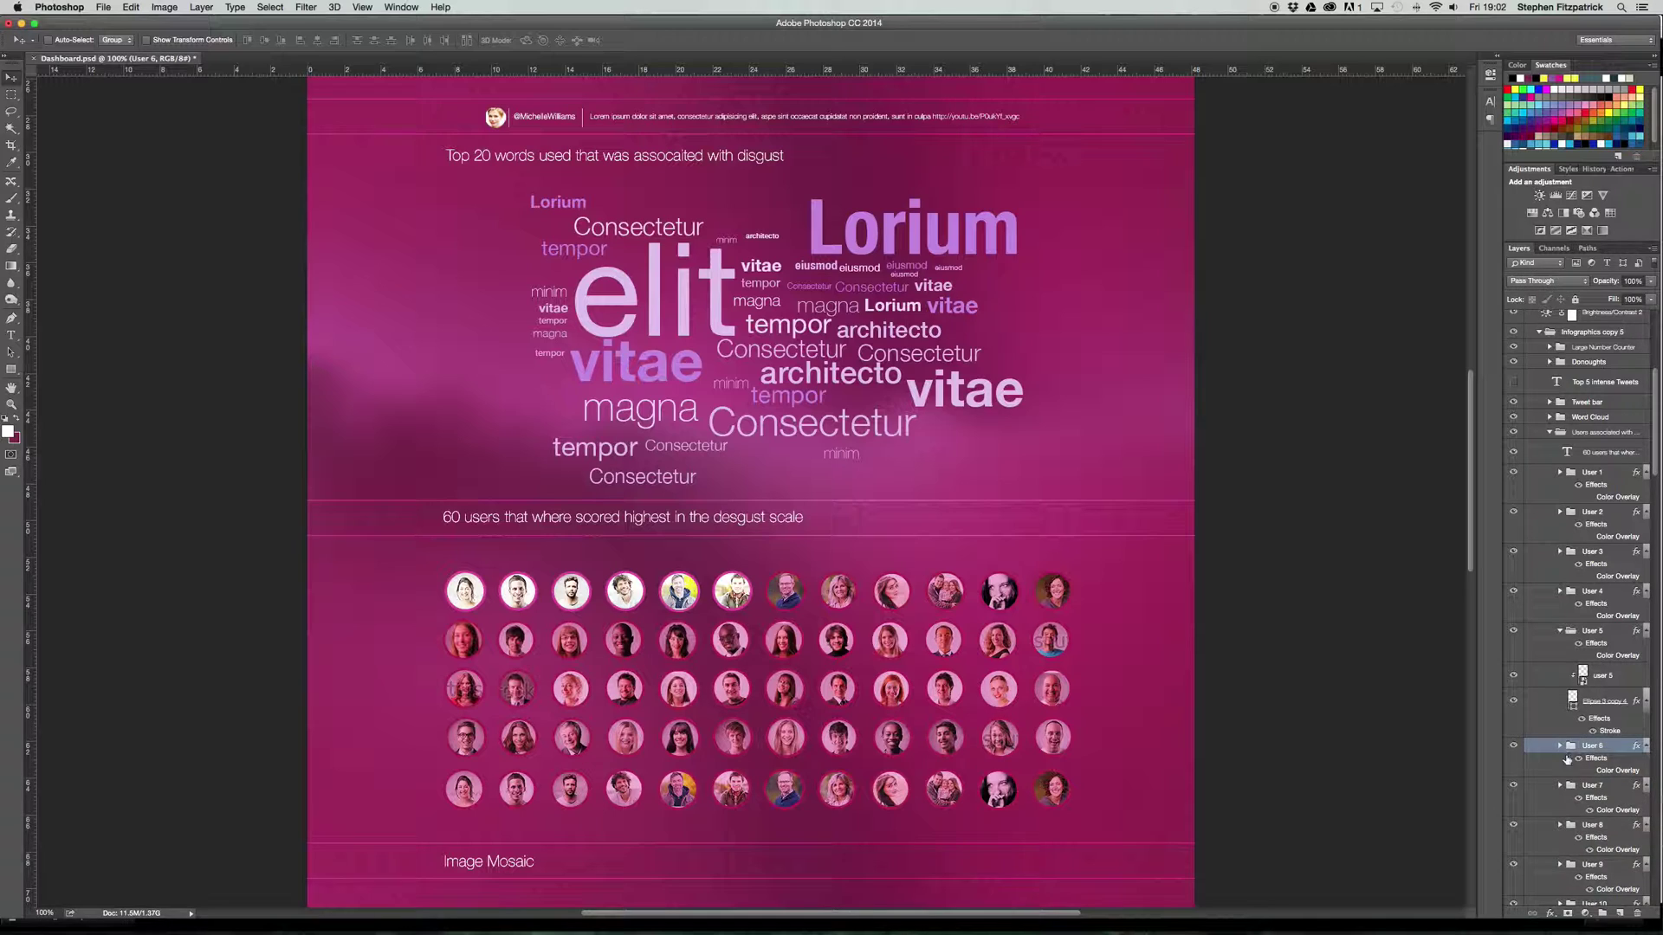
left_click(1581, 637)
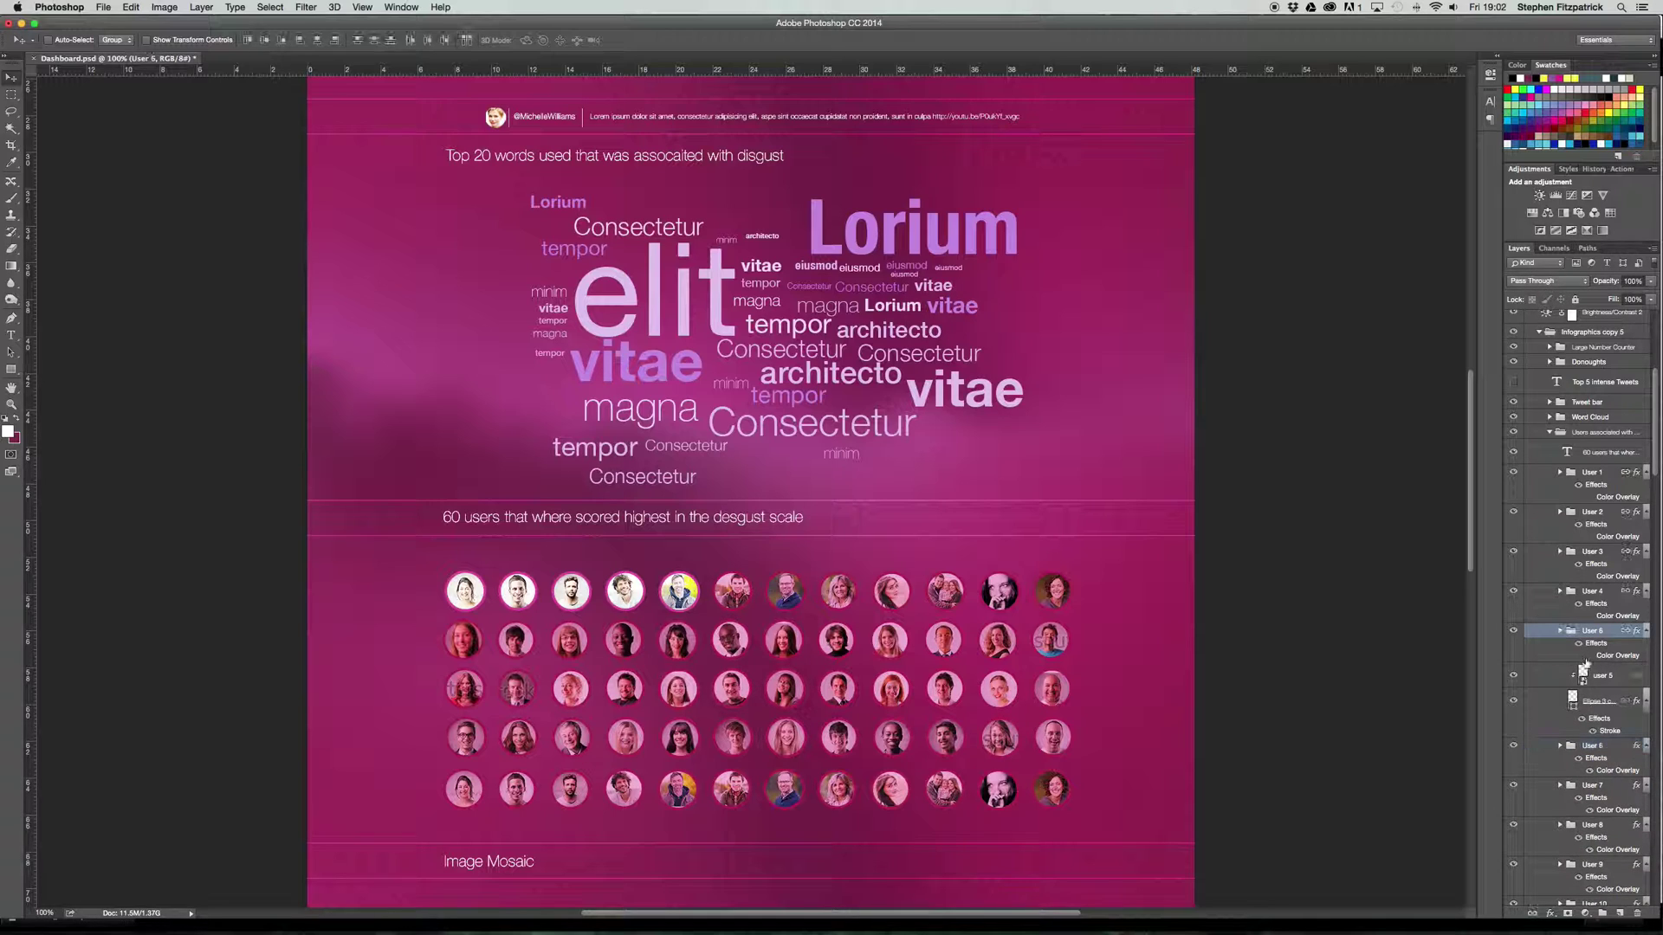
left_click(1561, 591)
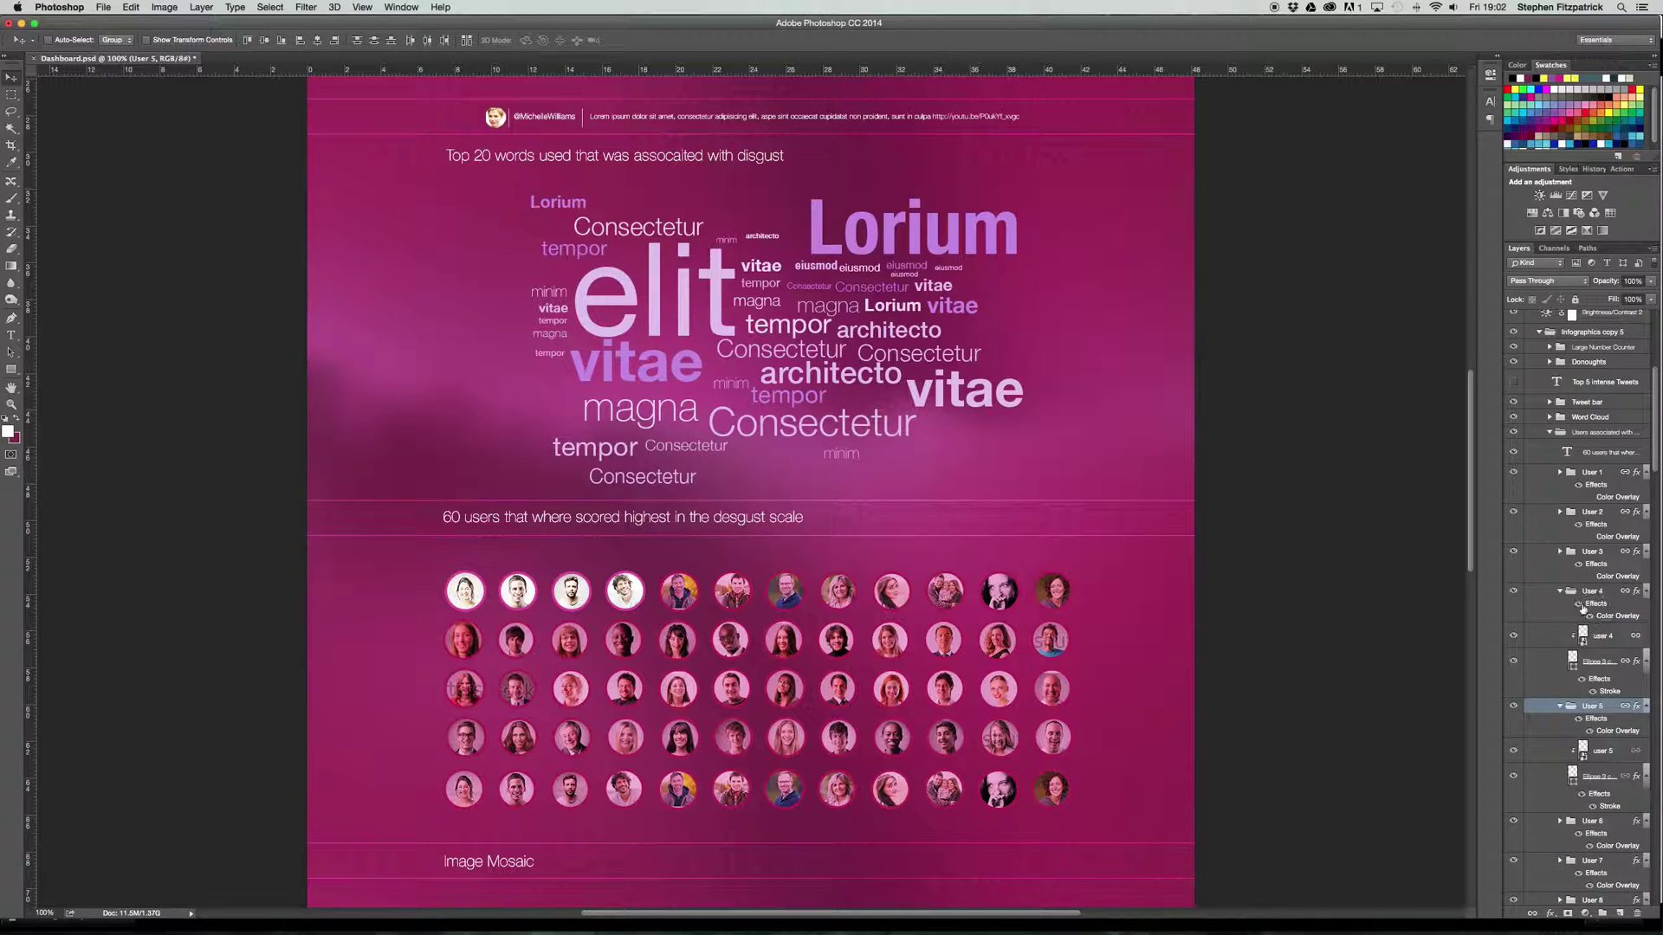
left_click(1560, 592)
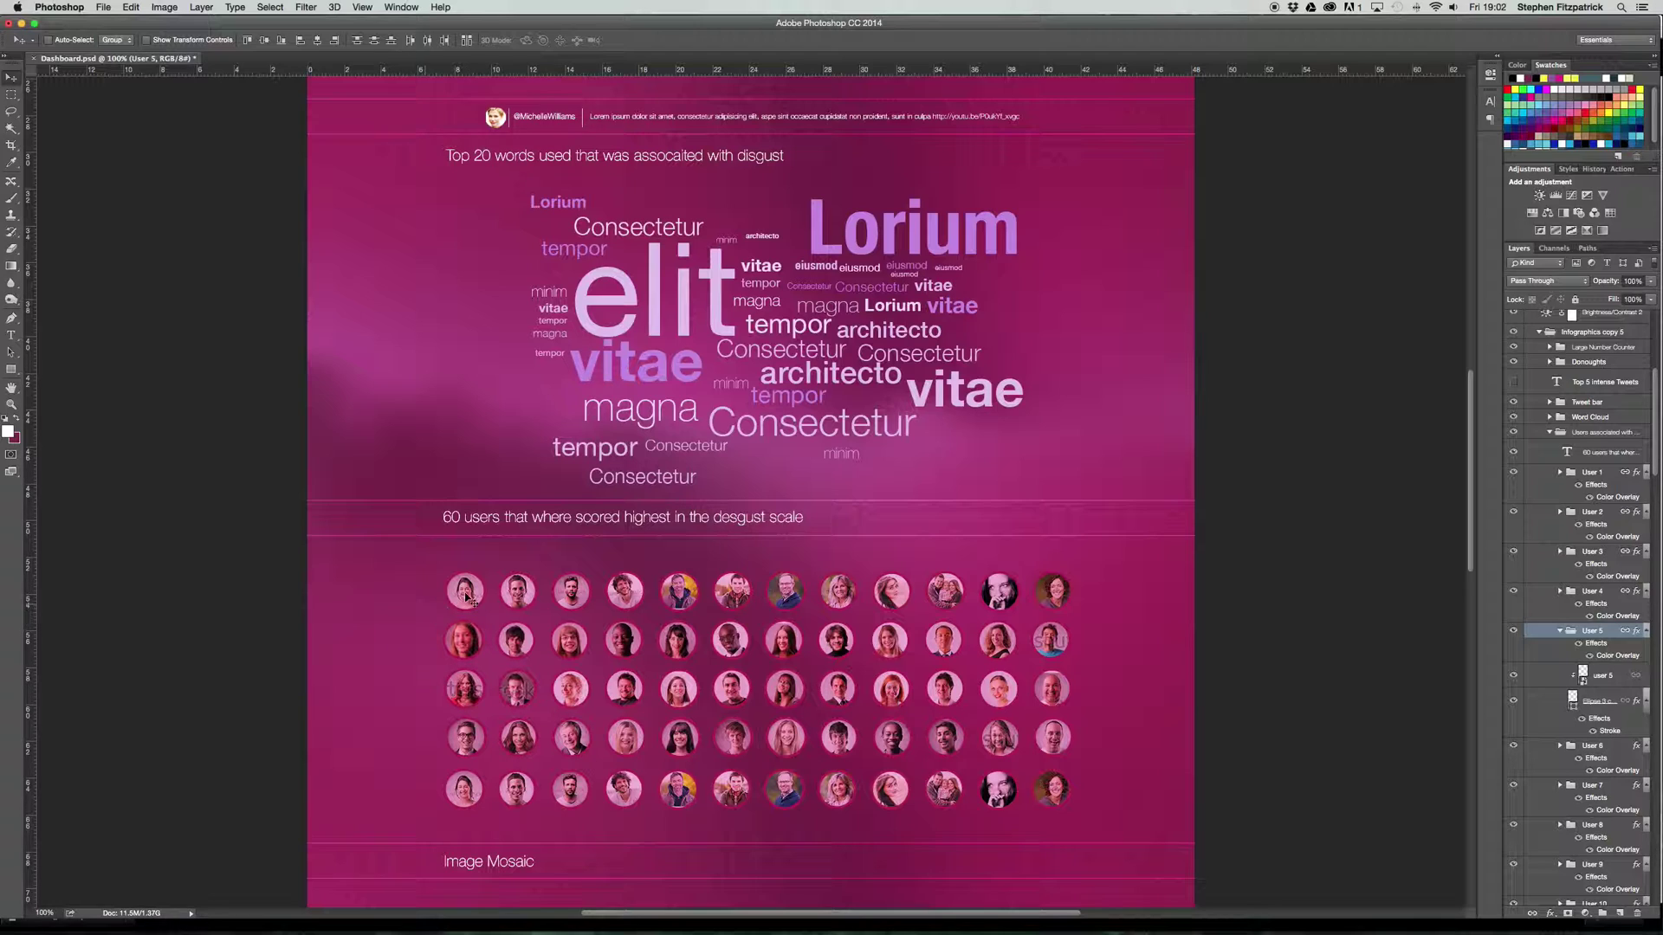
Step: Toggle the pink Color Overlay effects on the User 5, User 1 and User 2 avatars
left_click(1590, 656)
left_click(1590, 497)
left_click(1592, 500)
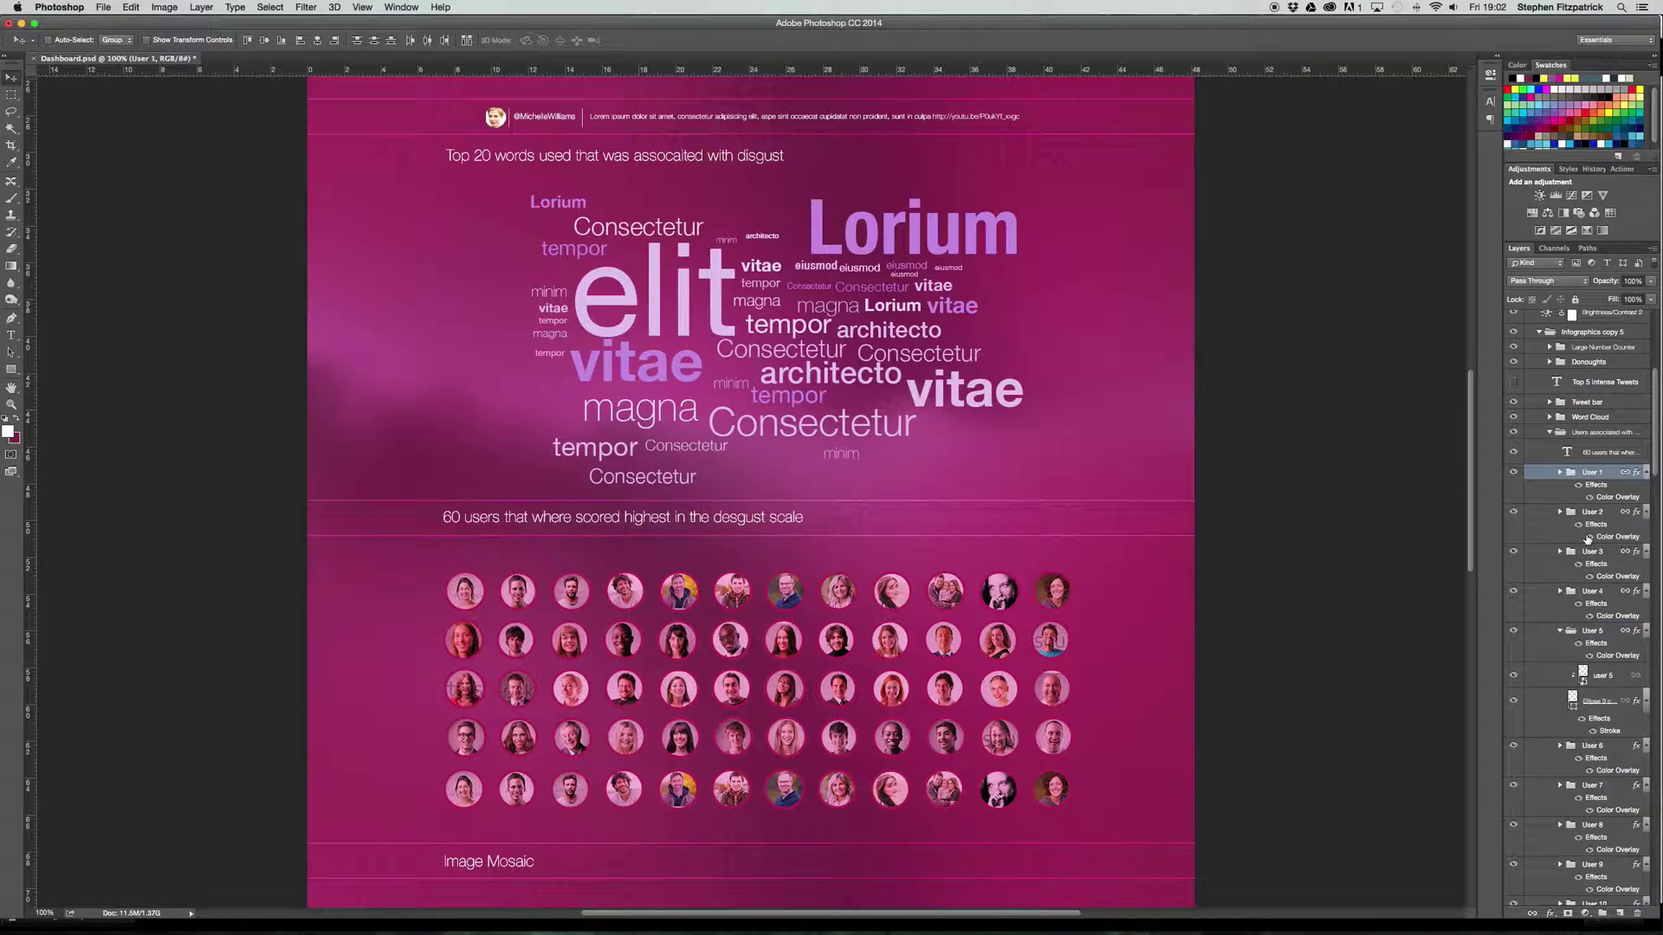
left_click(1588, 538)
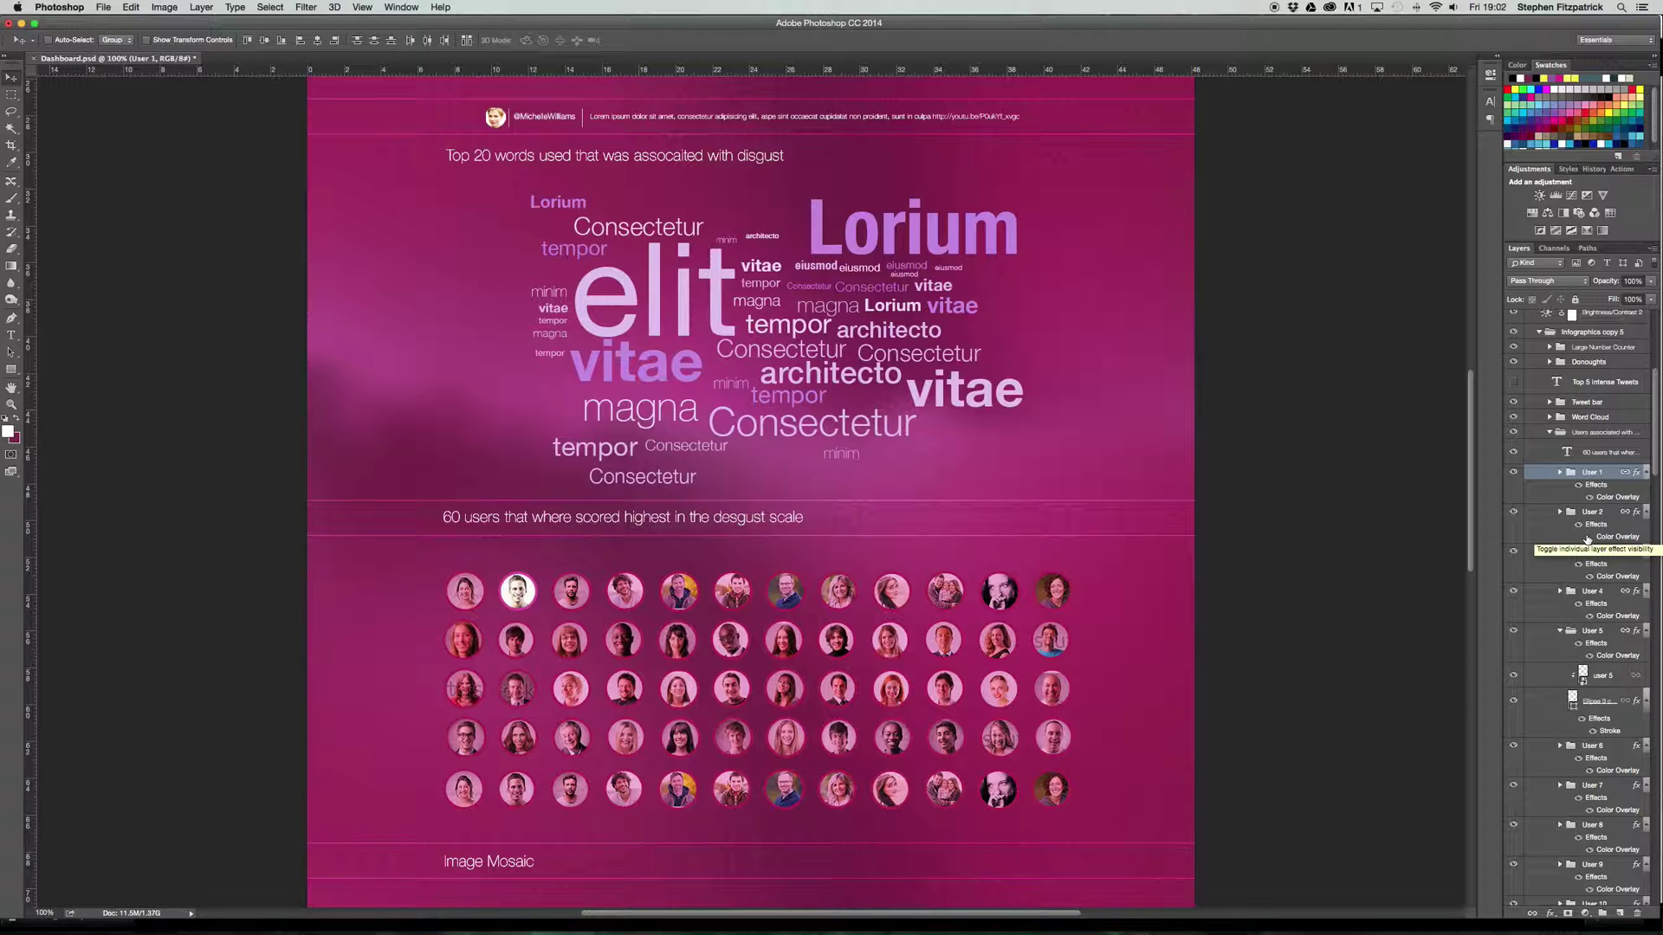
left_click(1588, 538)
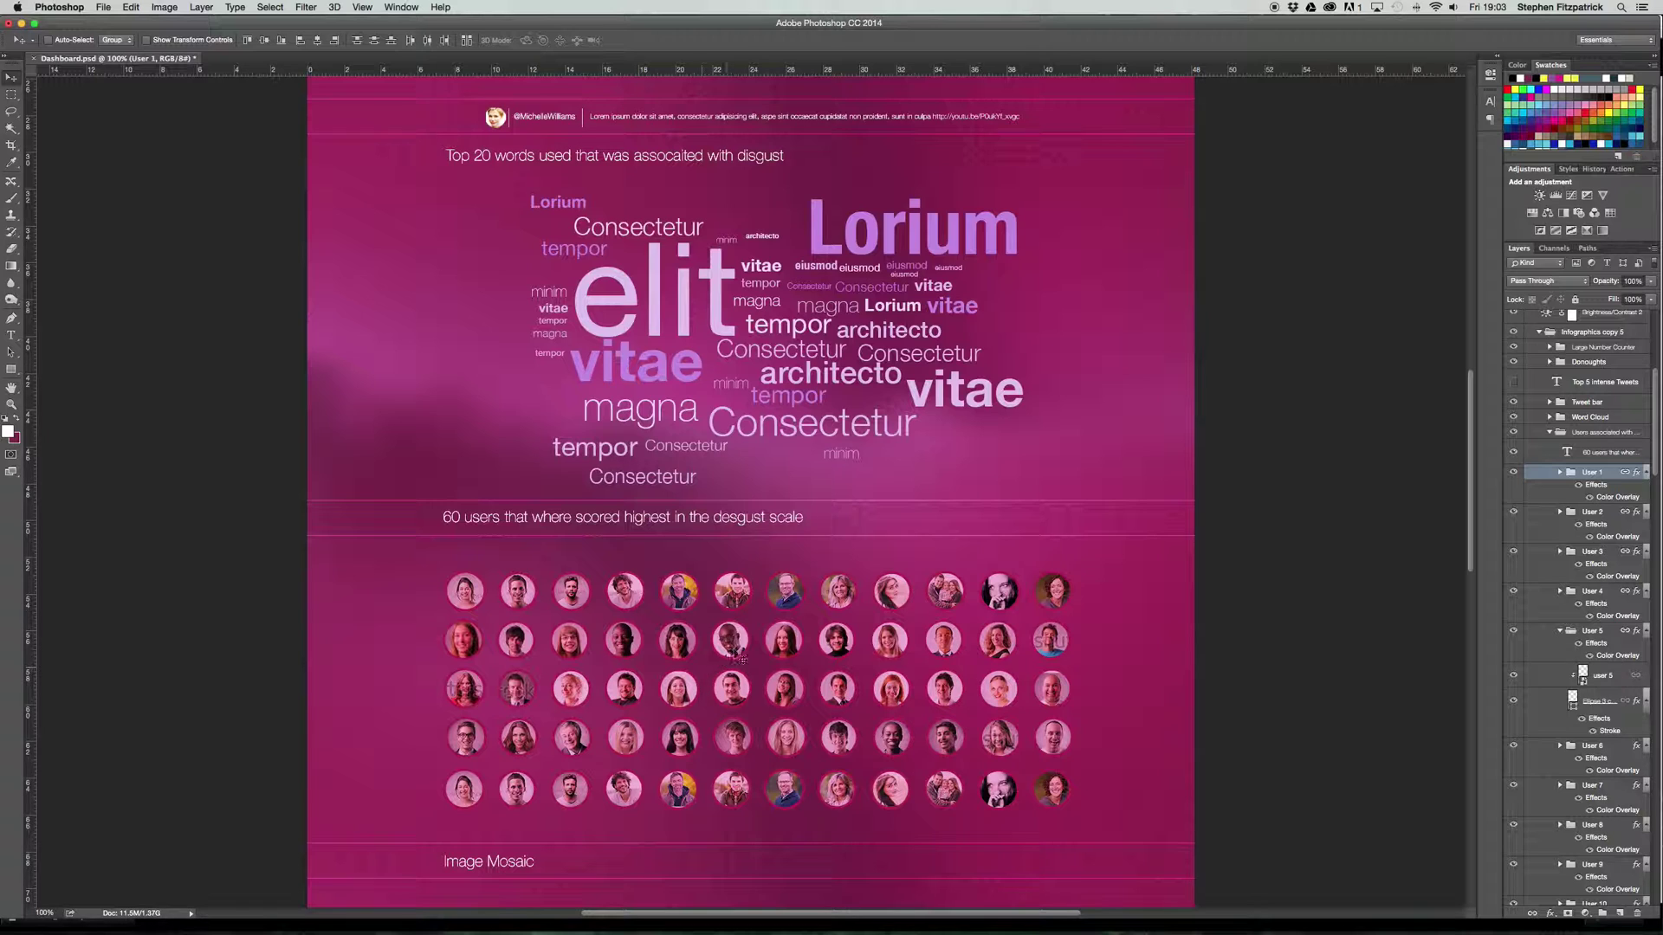
scroll(760, 656, "down", 3)
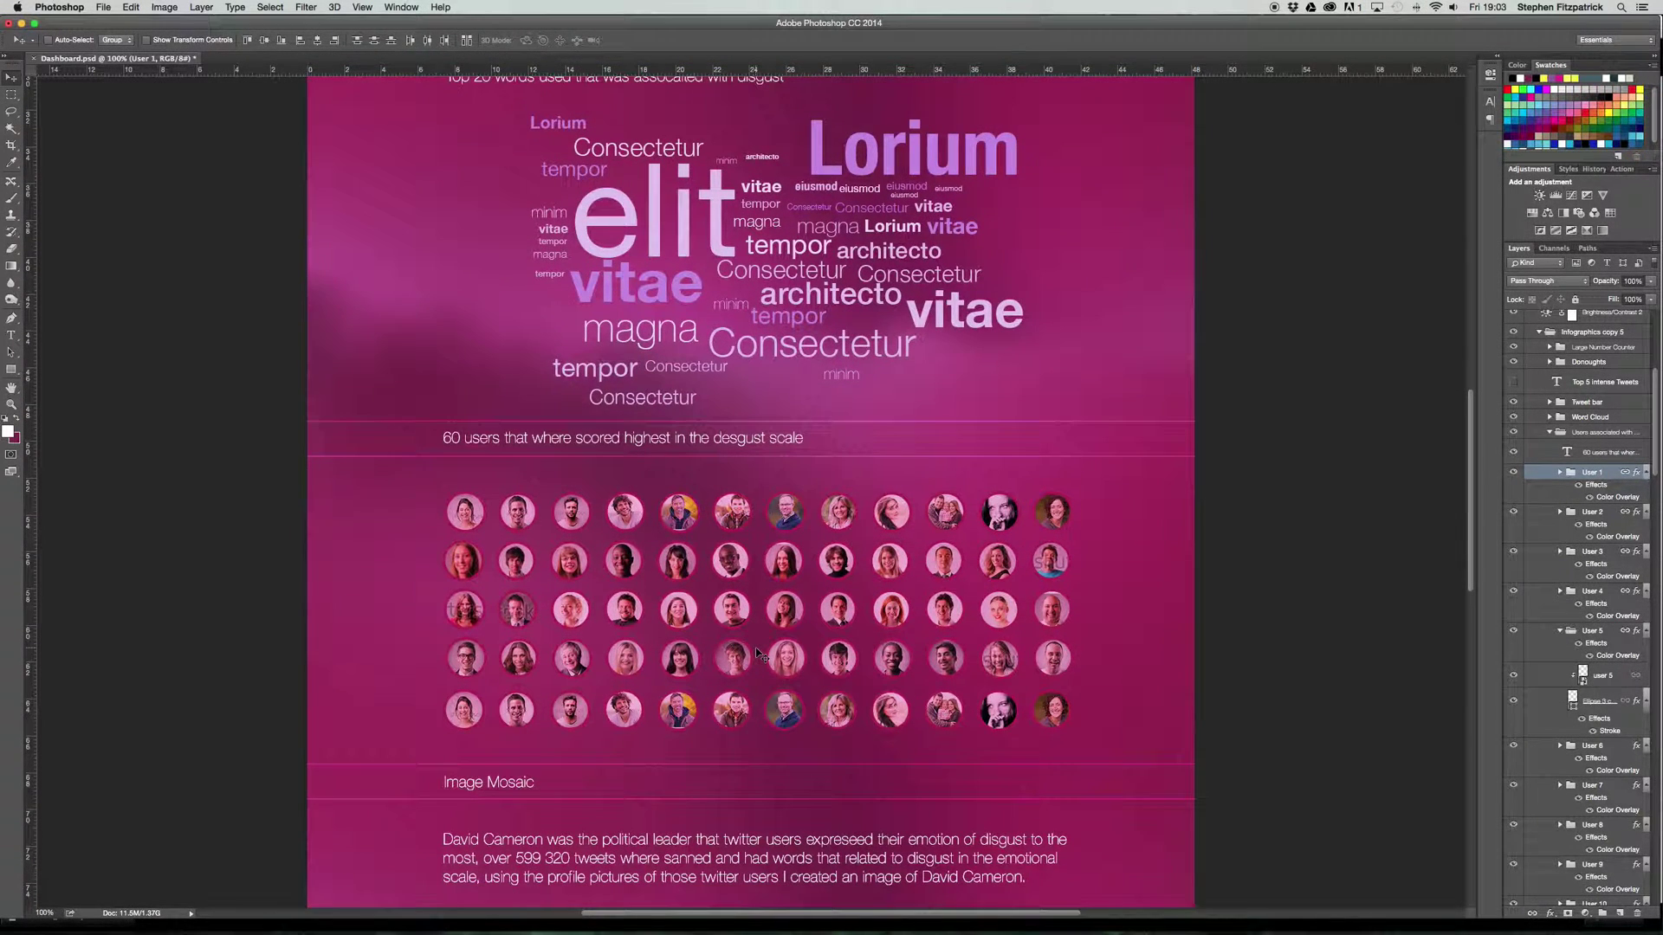
Step: Scroll past the face grid to the Image Mosaic text, VIEW IMAGE MOSAIC button and Feed back section
scroll(759, 655, "up", 3)
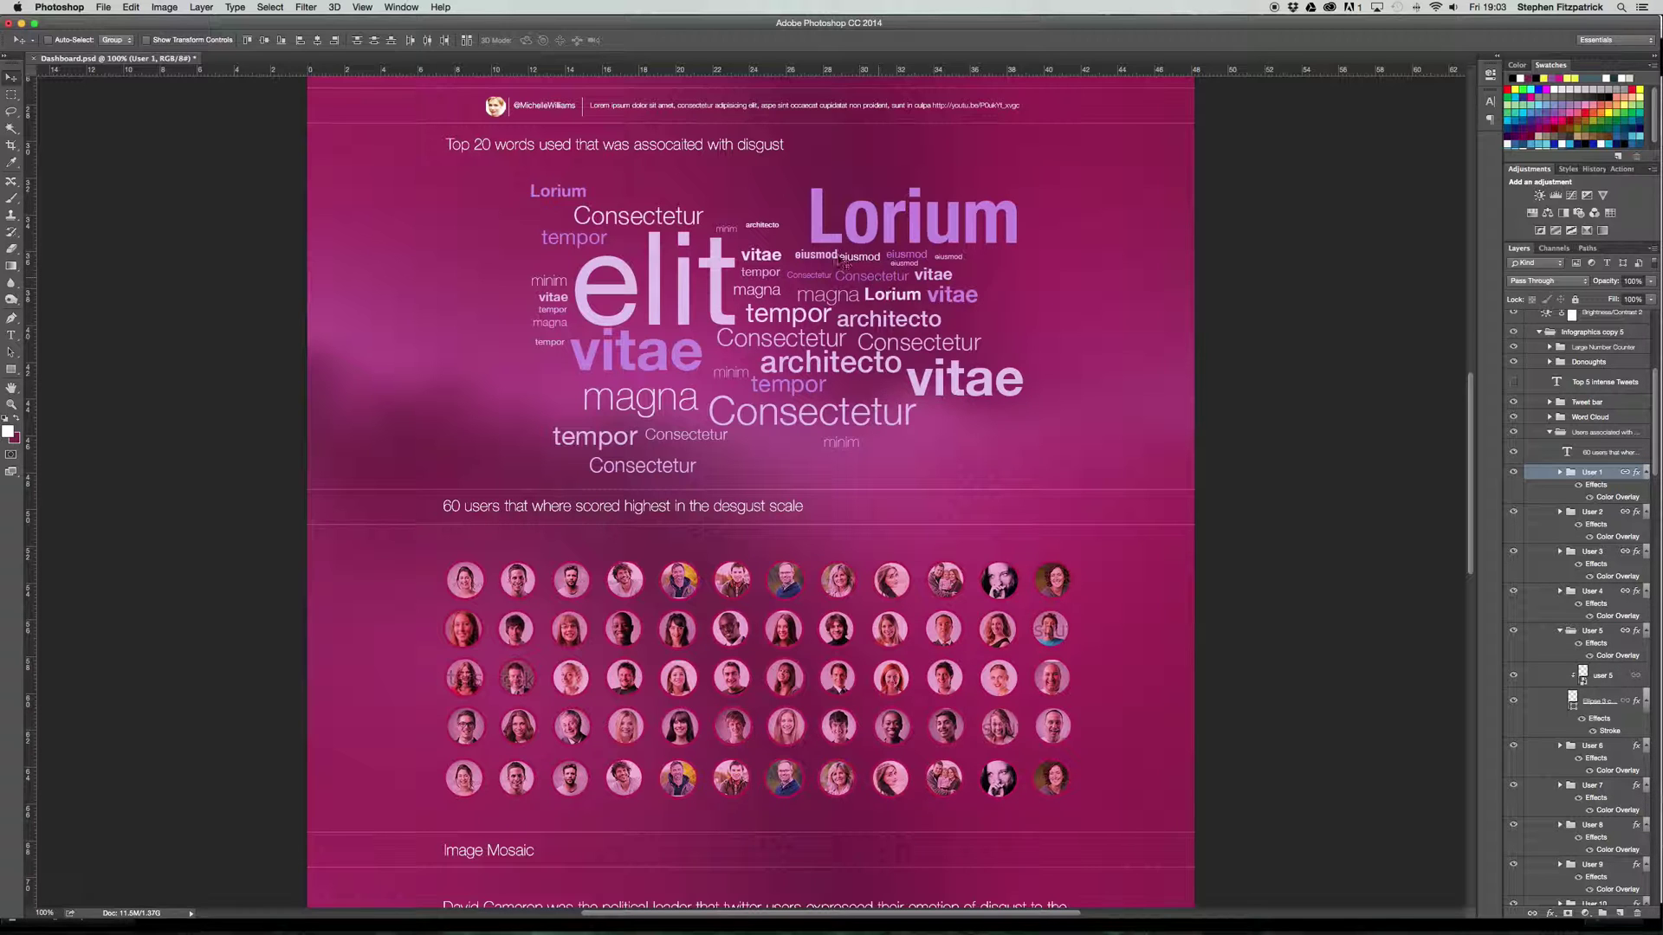
scroll(654, 655, "down", 1)
scroll(654, 655, "down", 5)
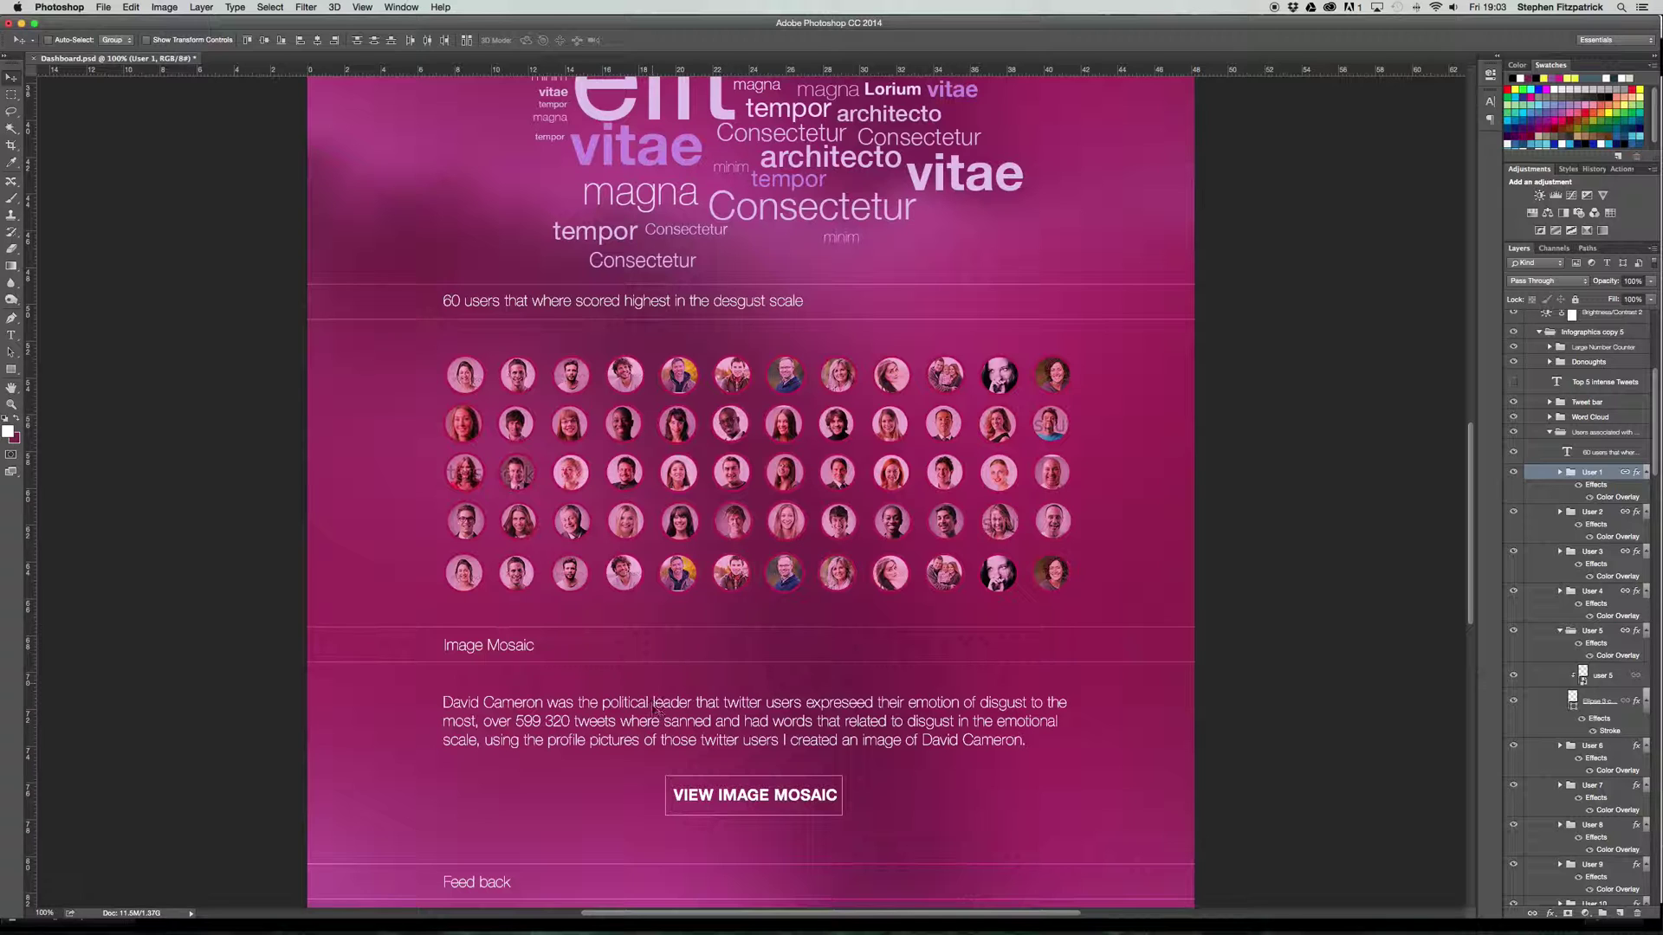
scroll(641, 555, "down", 2)
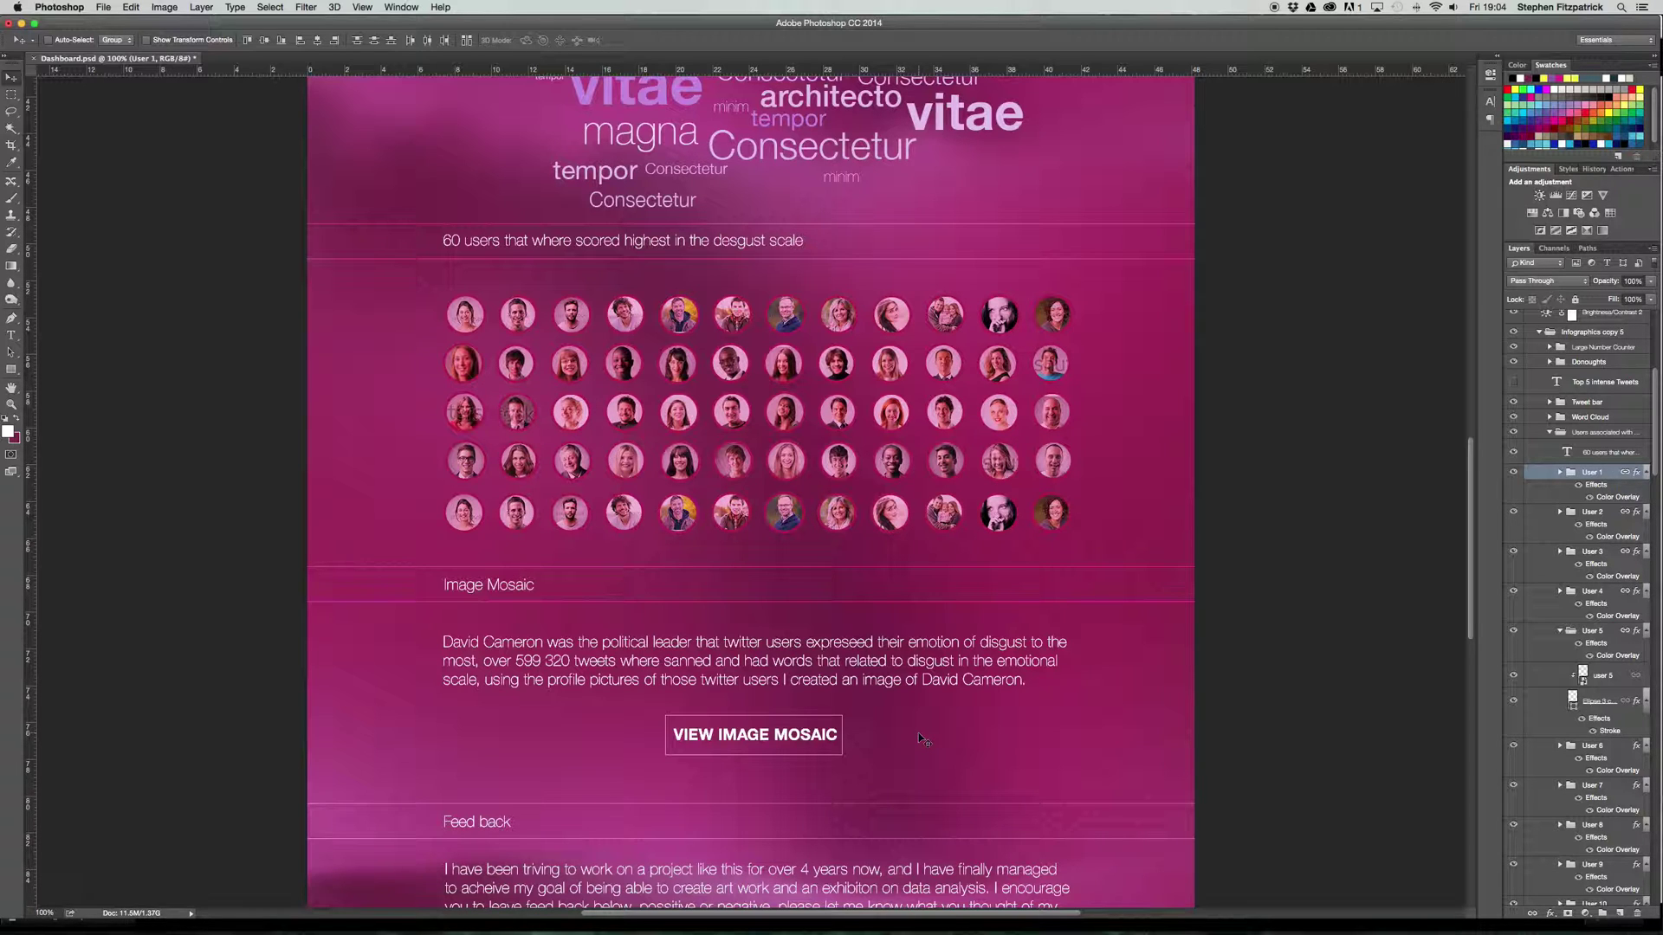
scroll(919, 738, "down", 5)
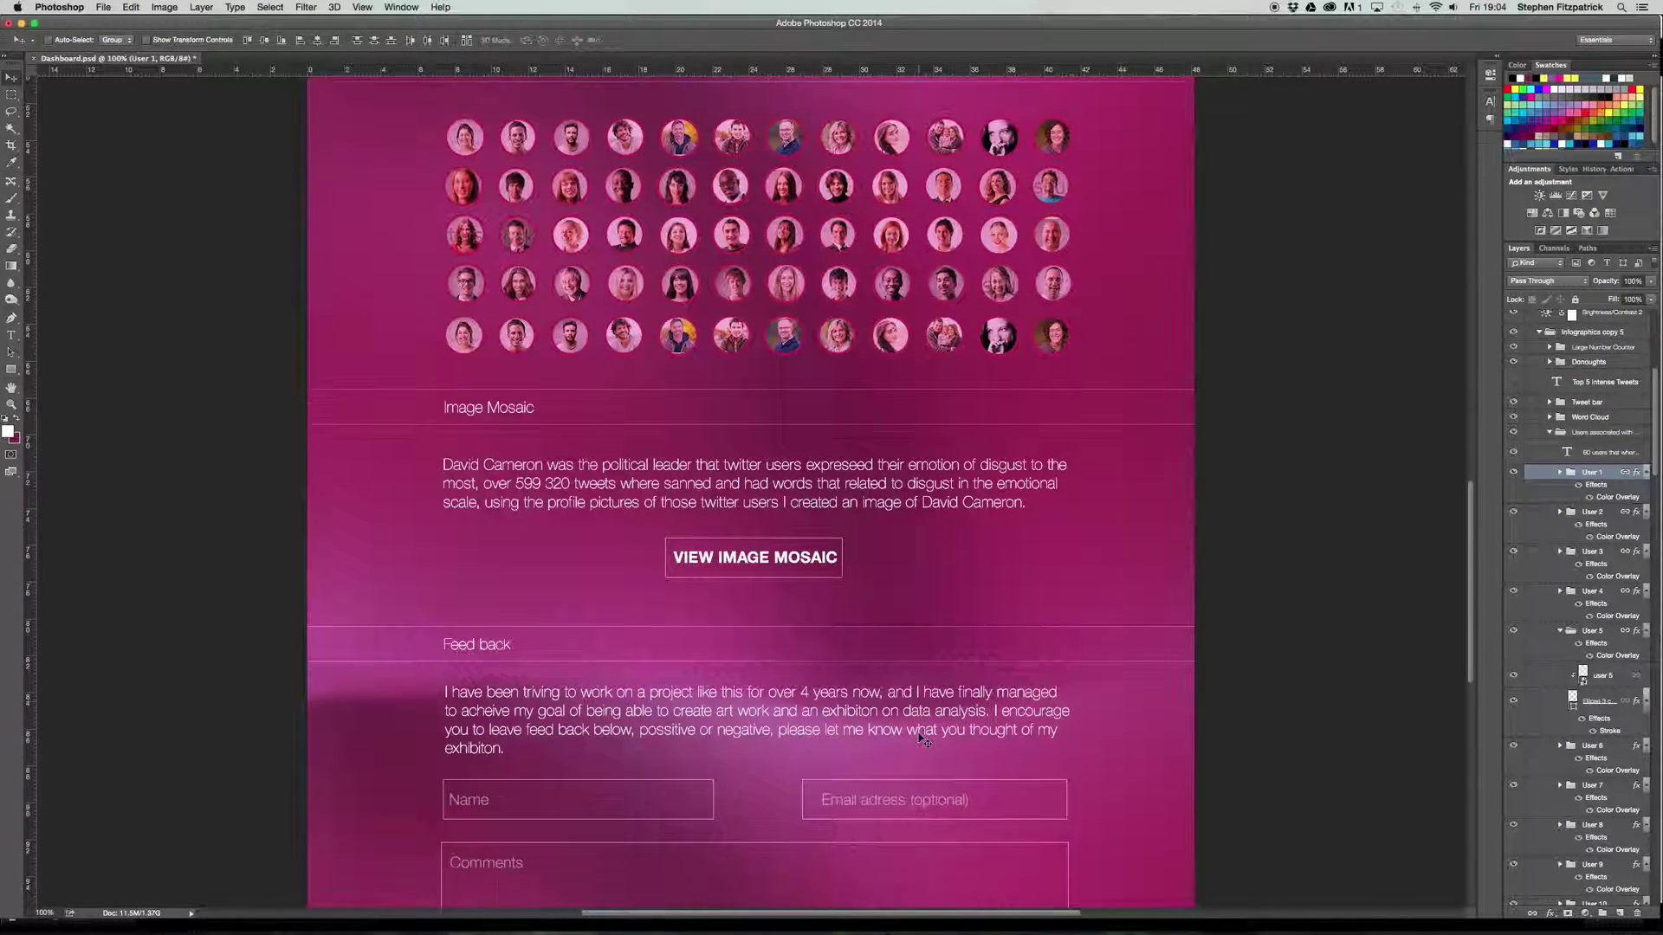
Step: Scroll to the bottom to show the full Feed back form with Name, Email and Comments fields
scroll(919, 738, "down", 2)
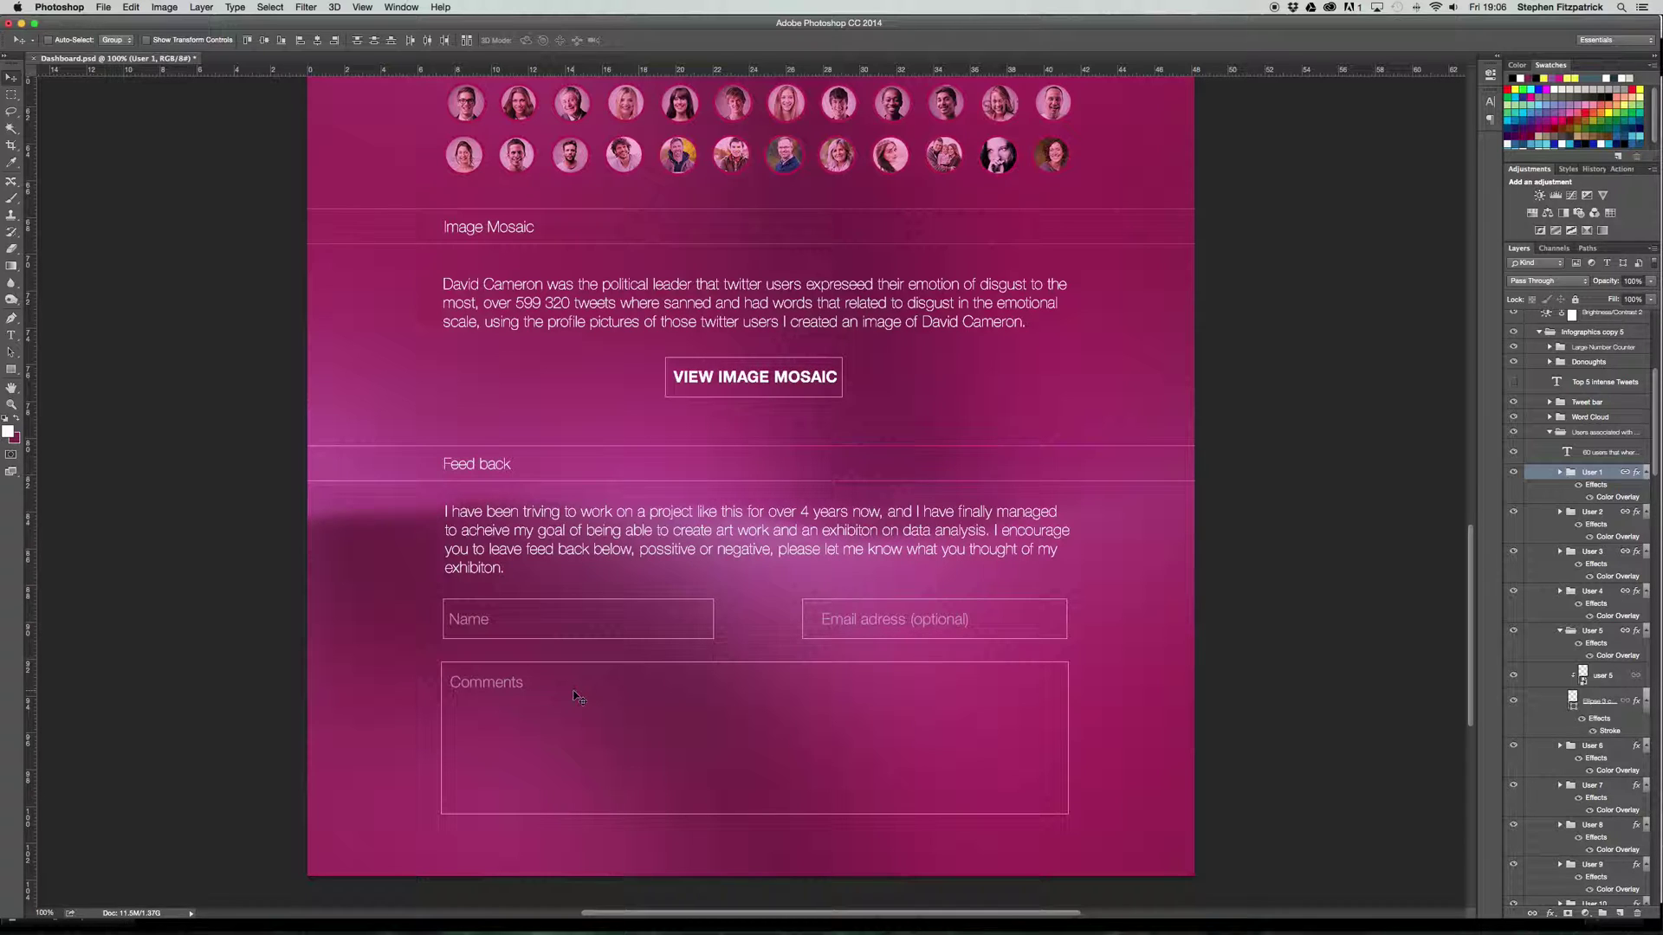
Step: Scroll back up to the Disgust statistics and the five party percentage rings
scroll(578, 698, "up", 20)
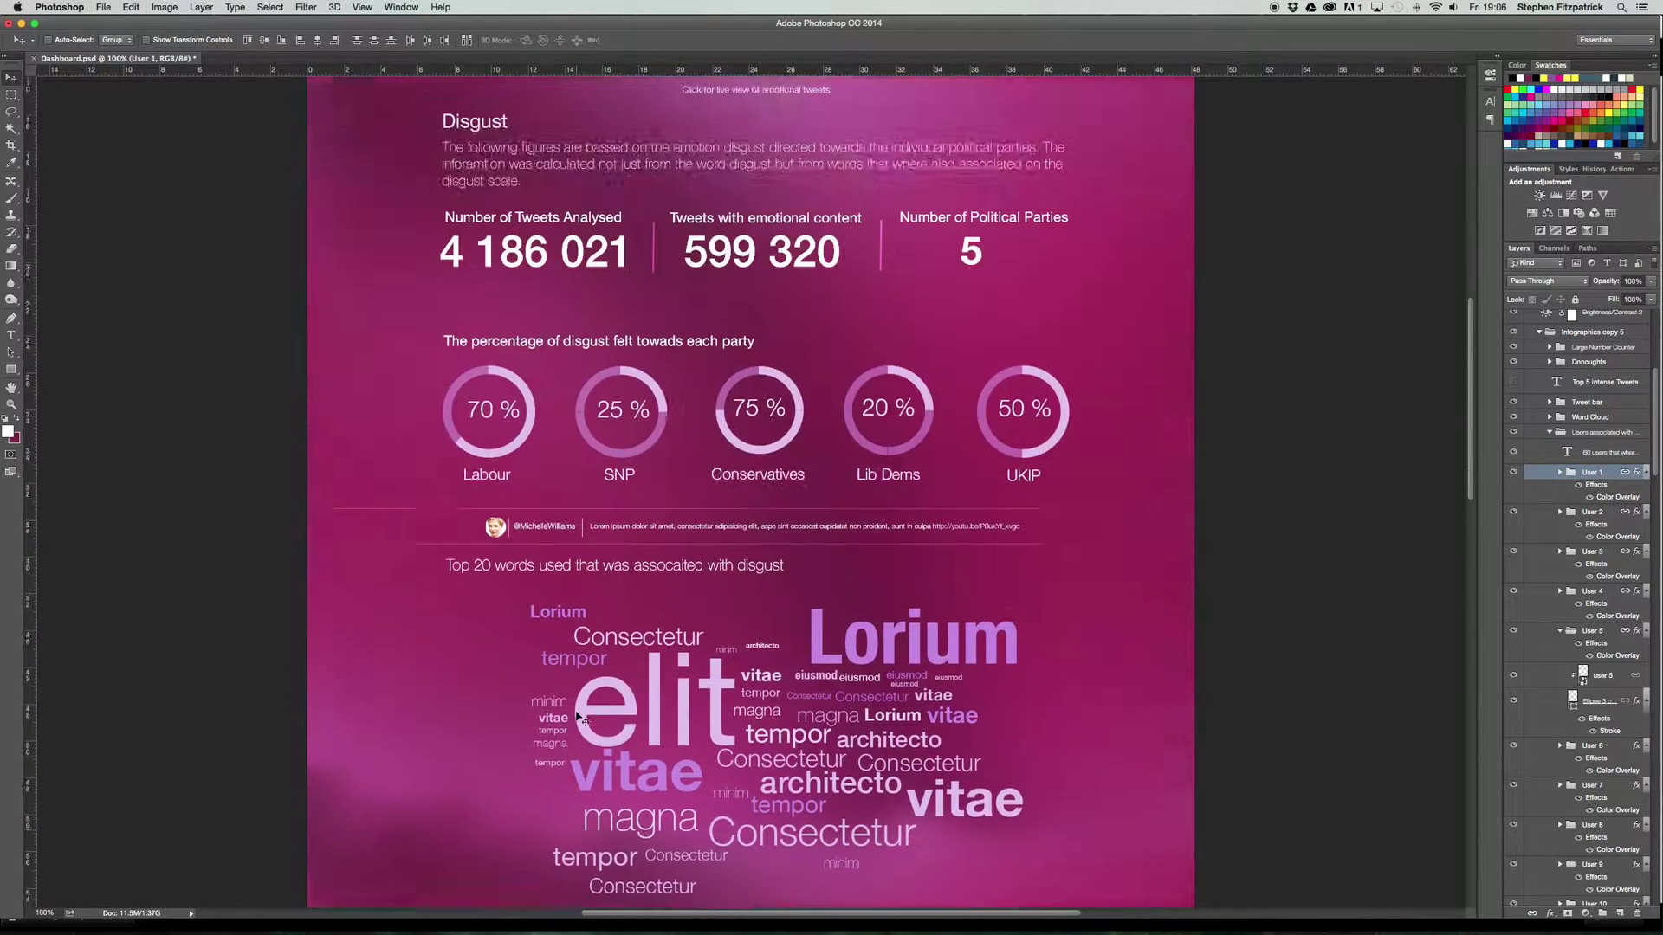
Step: Scroll the canvas to show the 'Grounded Theory - Disgust' header and its eight-emotion menu, Joy through Anticipation
scroll(579, 718, "down", 15)
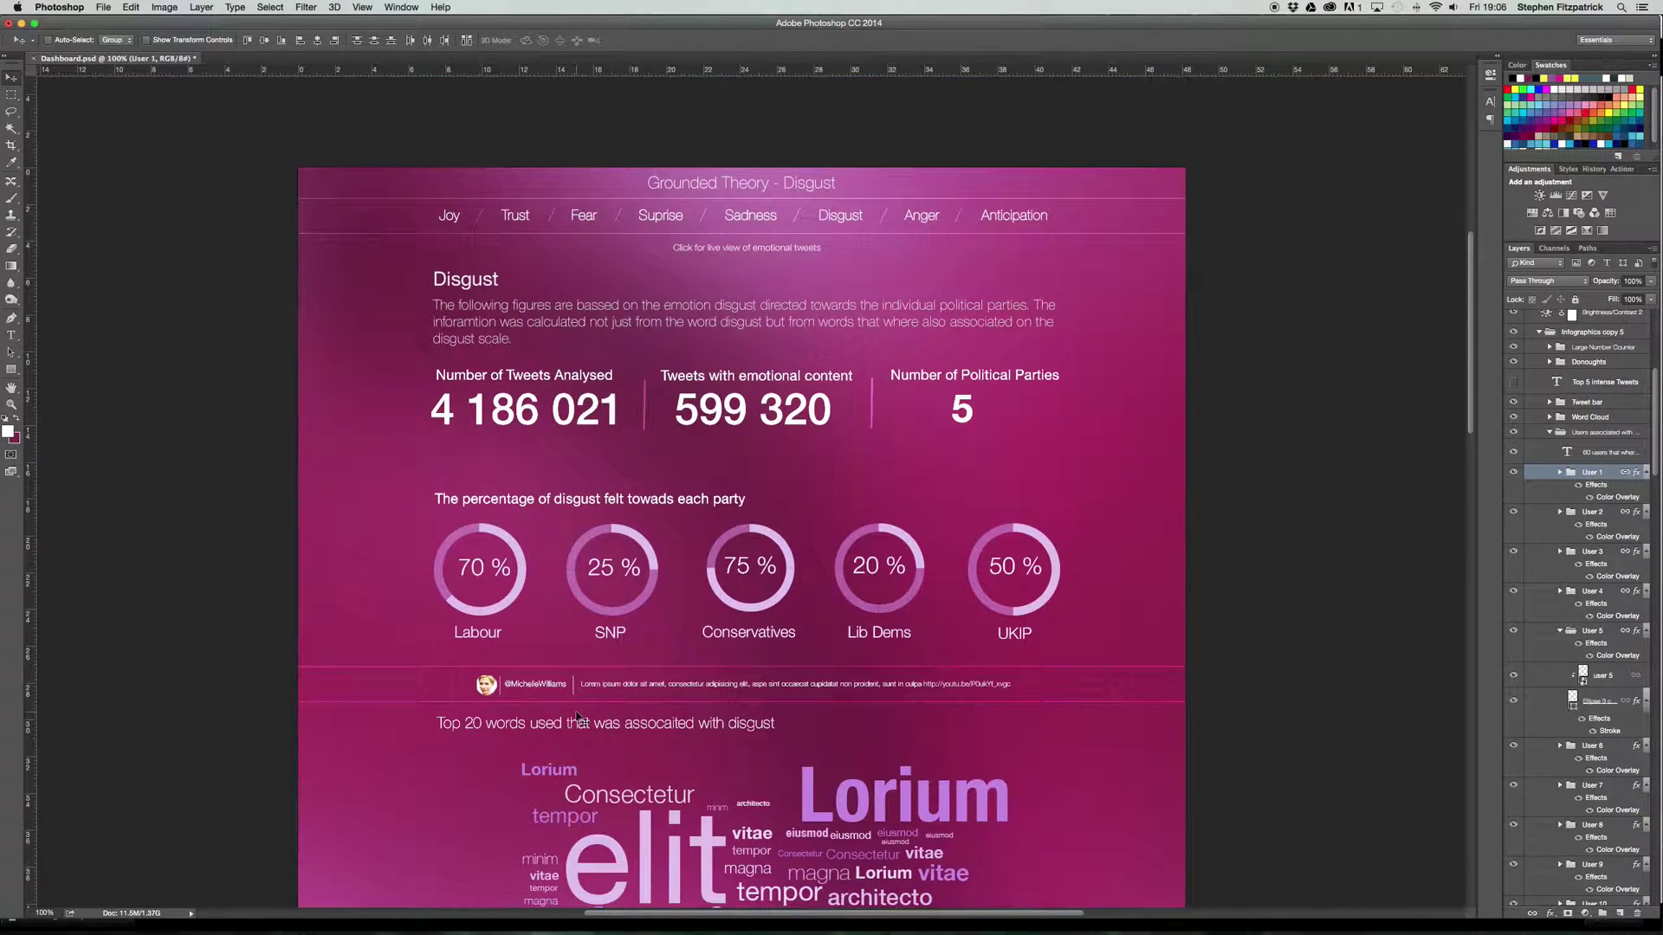